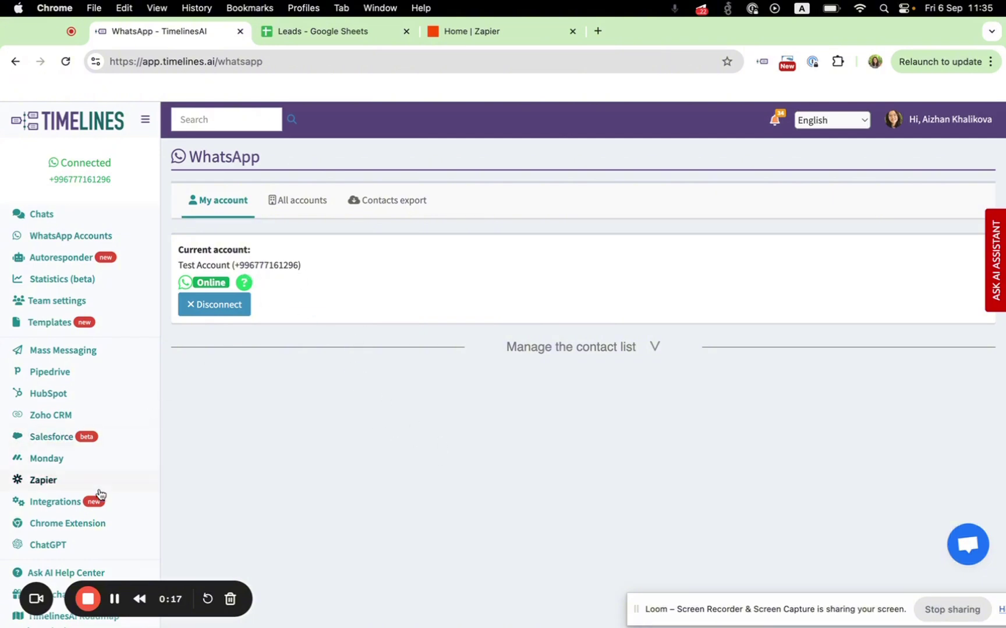
Step: Copy the API token from TimelinesAI's Zapier integration page, then return to the Zapier home page
click(60, 485)
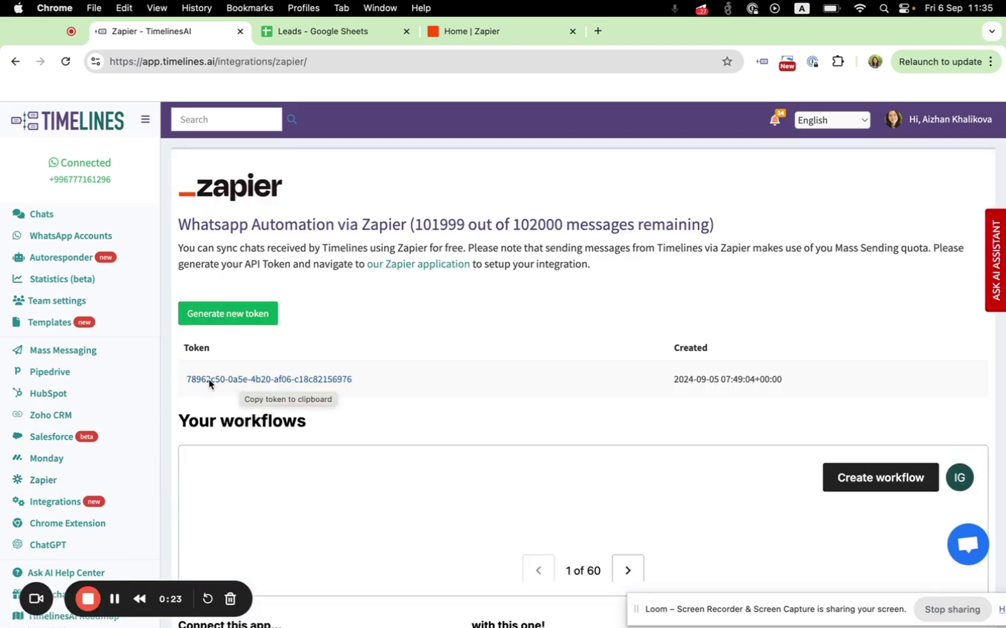
click(252, 383)
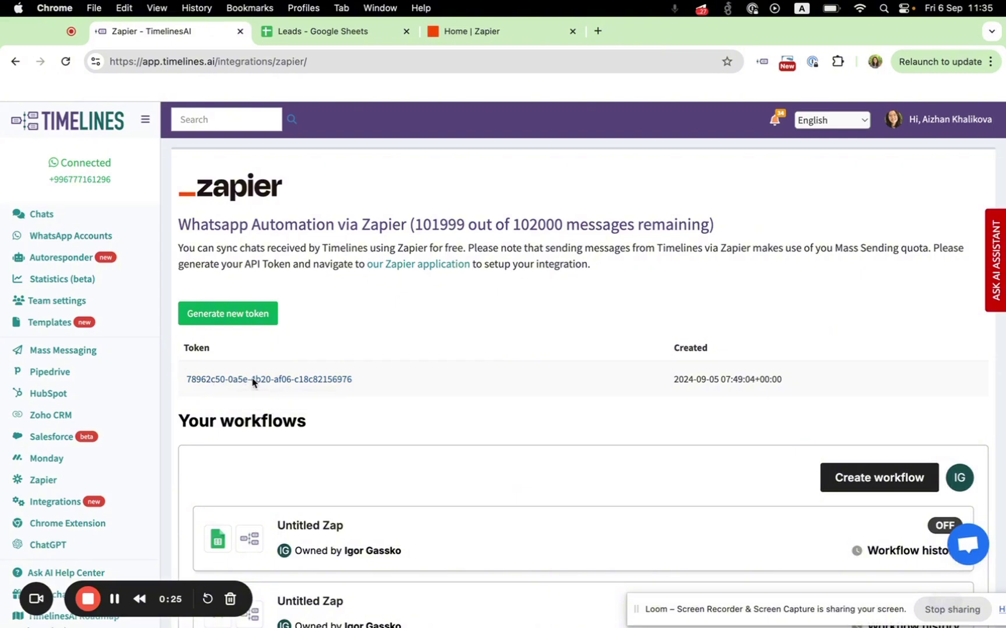
drag(450, 30, 353, 42)
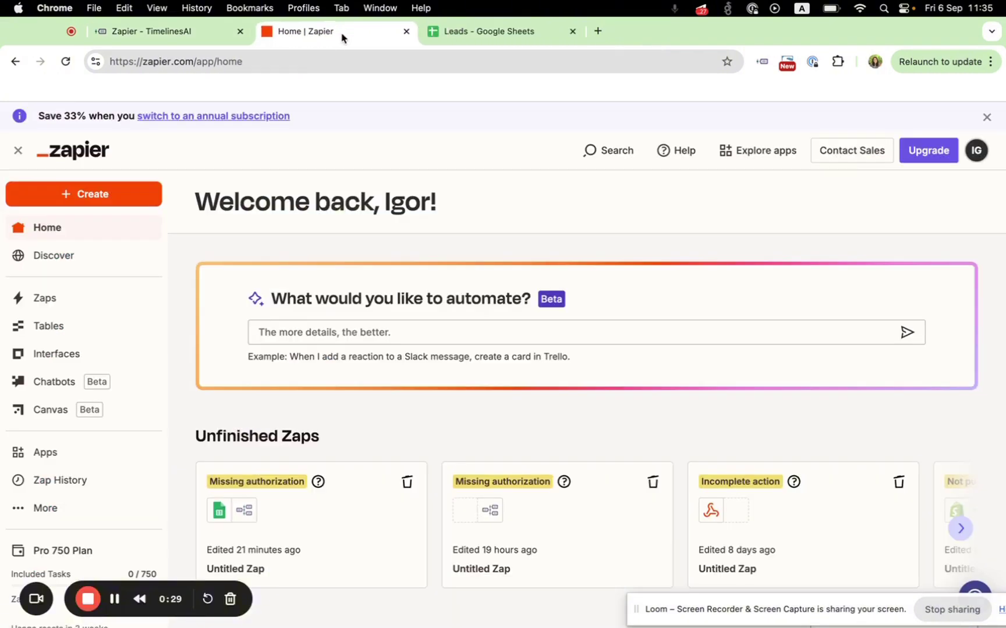
Step: Review the eight cancelled leads in the Leads sheet, then return to Zapier's Create menu
click(482, 33)
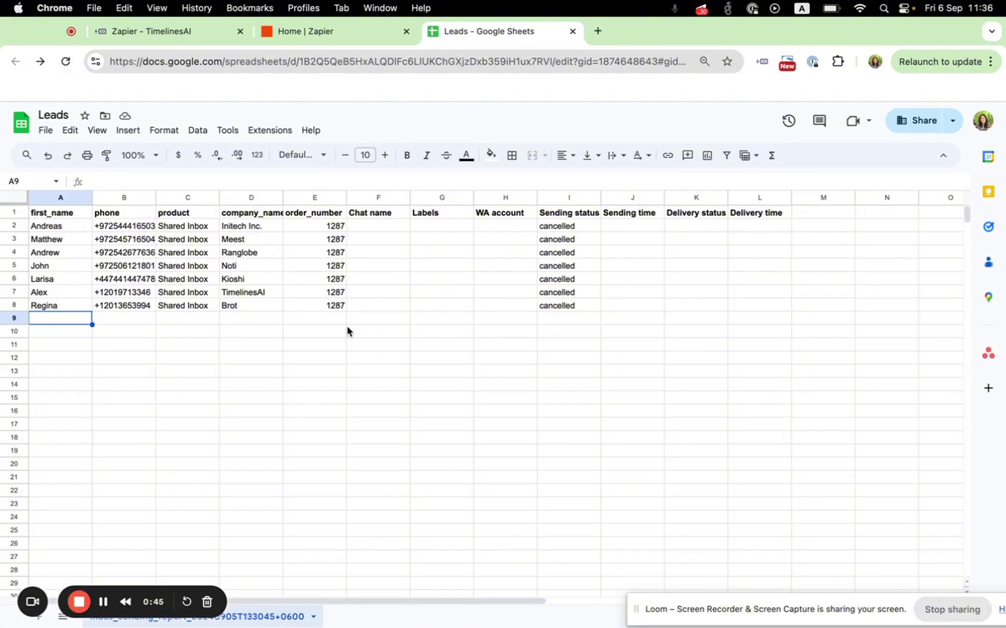
click(332, 32)
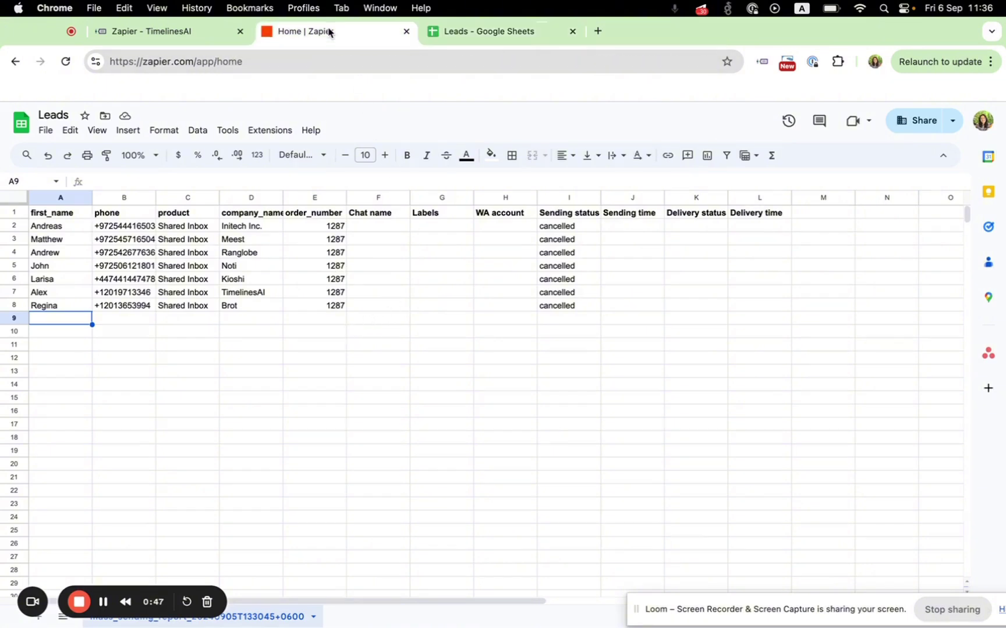
click(139, 200)
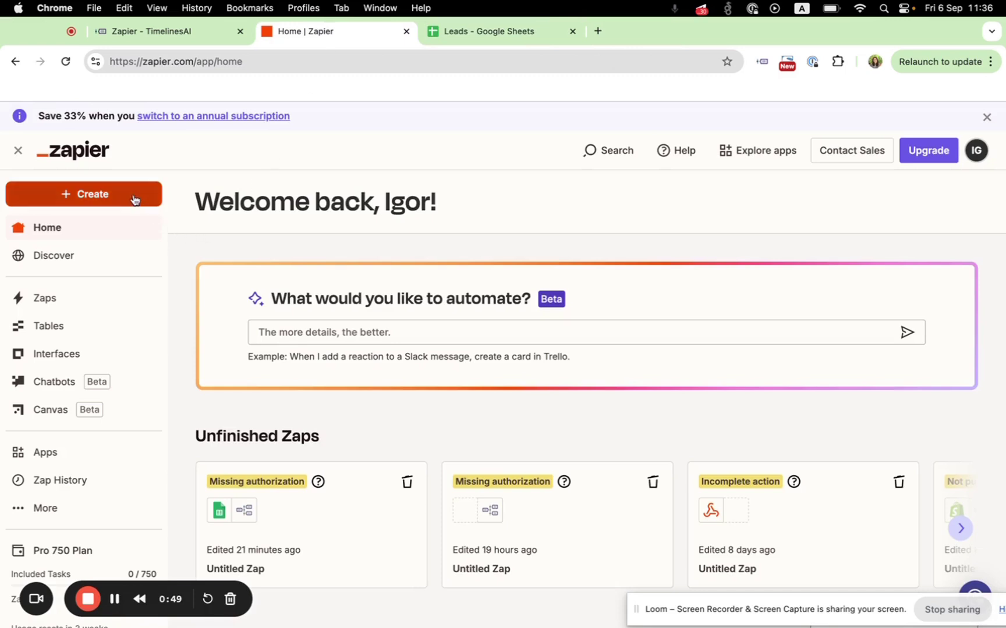
Step: Start a new Zap and pick Google Sheets as the trigger app
click(106, 243)
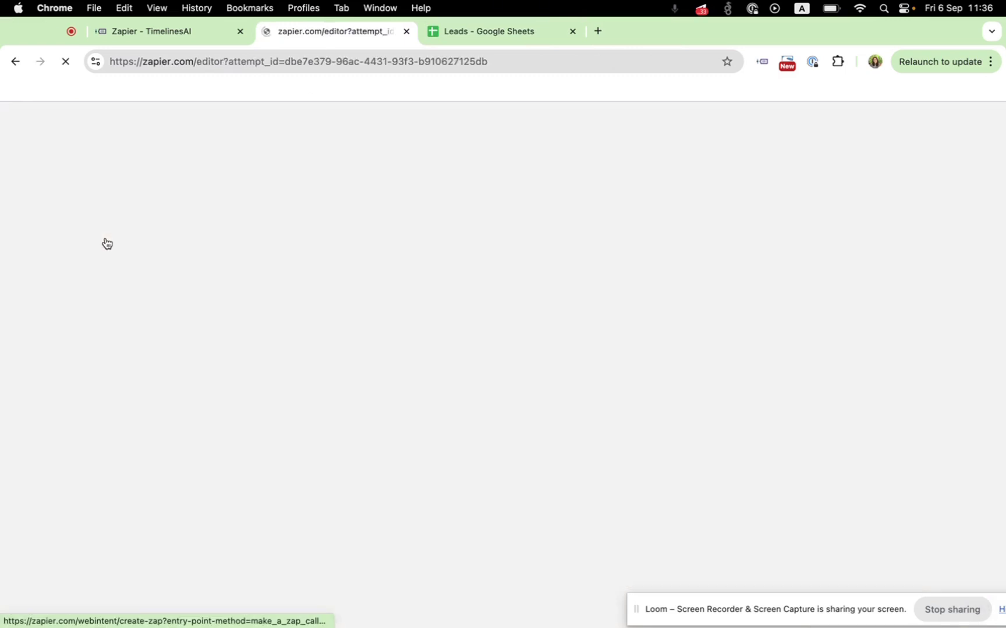
scroll(486, 404, down, 5)
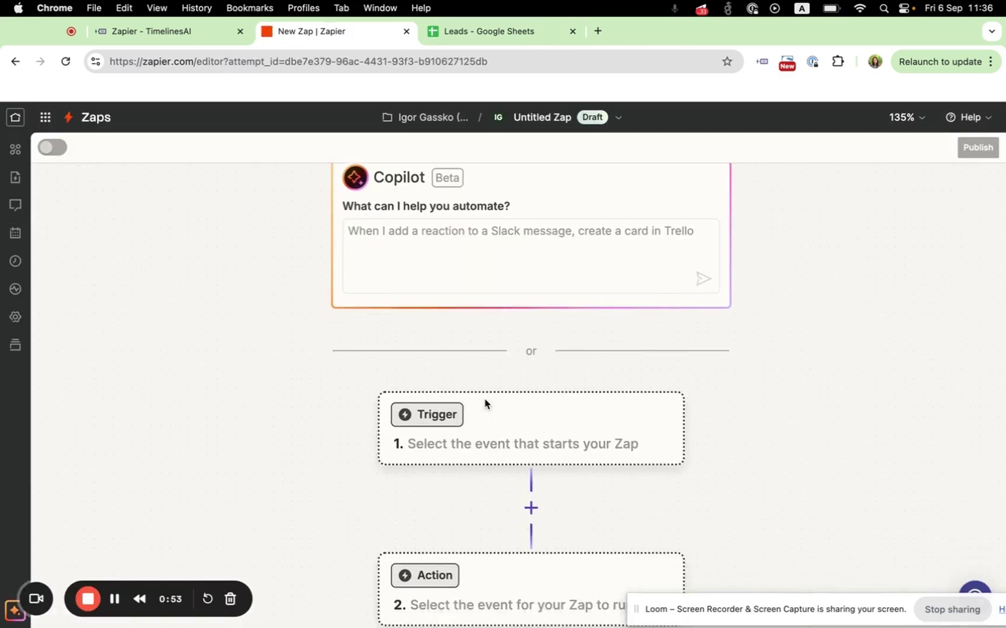
click(440, 290)
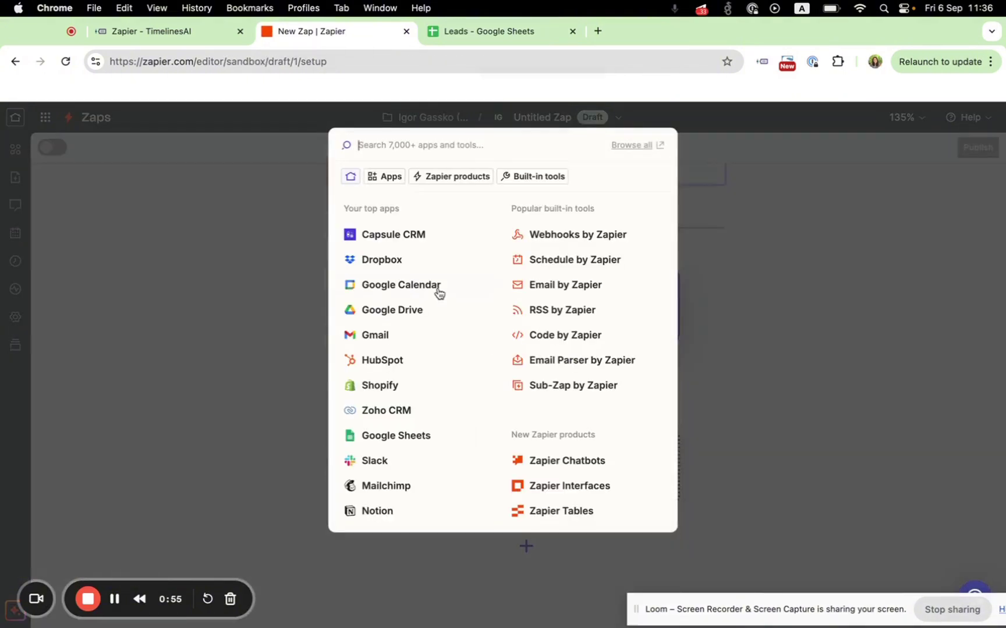
text(Googl)
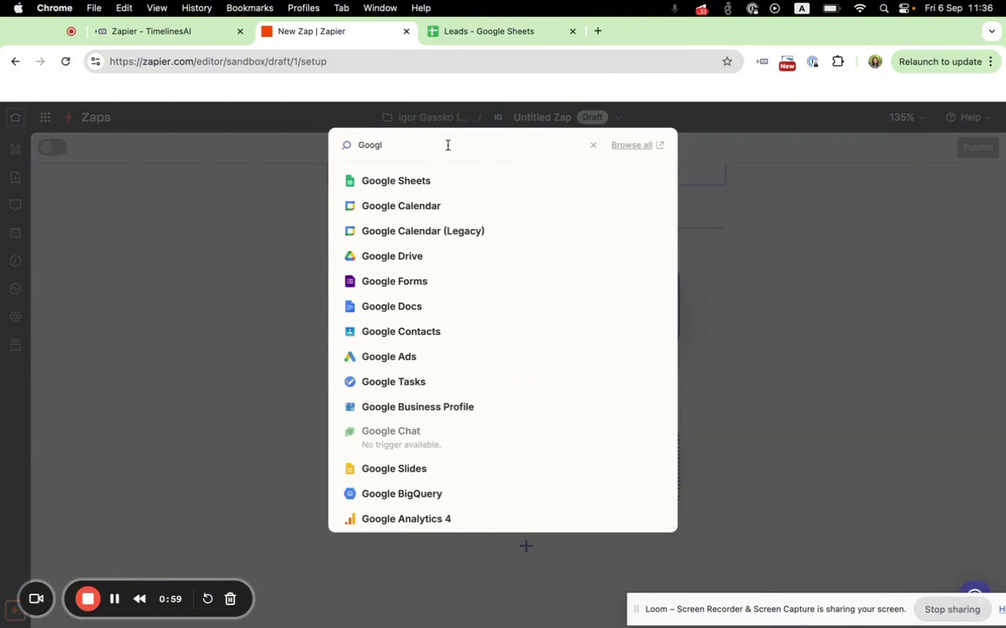
click(431, 188)
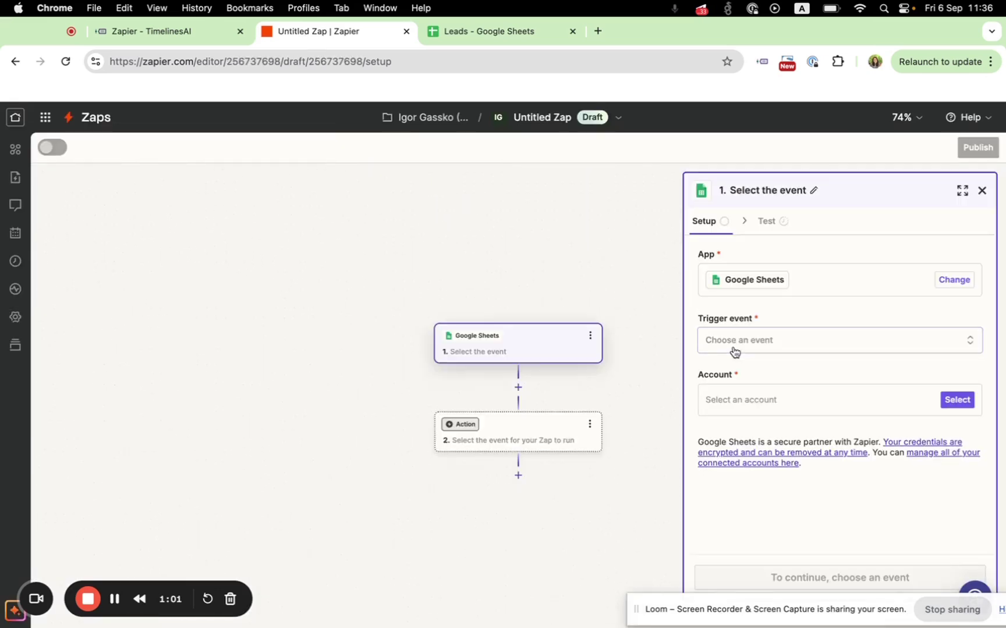
Step: Set the trigger event to New or Updated Spreadsheet Row
click(743, 343)
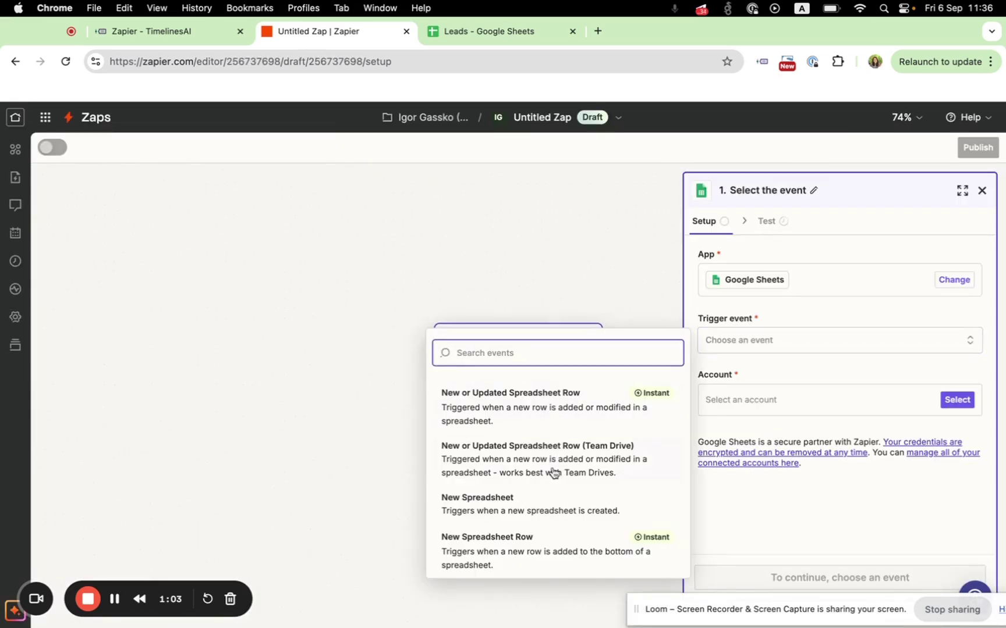
scroll(552, 474, down, 4)
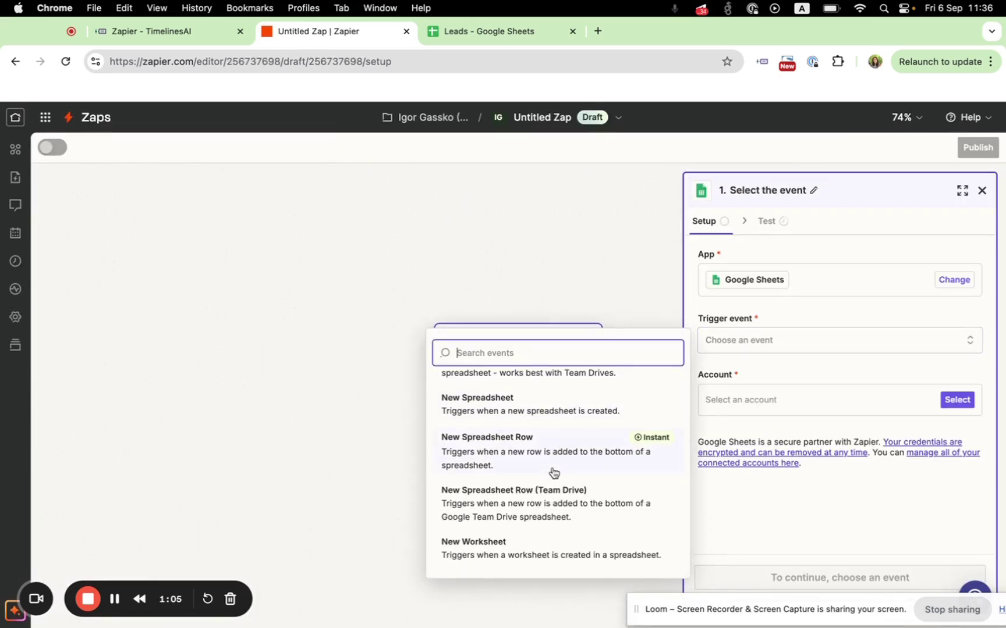
scroll(552, 473, up, 2)
scroll(552, 469, down, 1)
scroll(553, 471, up, 1)
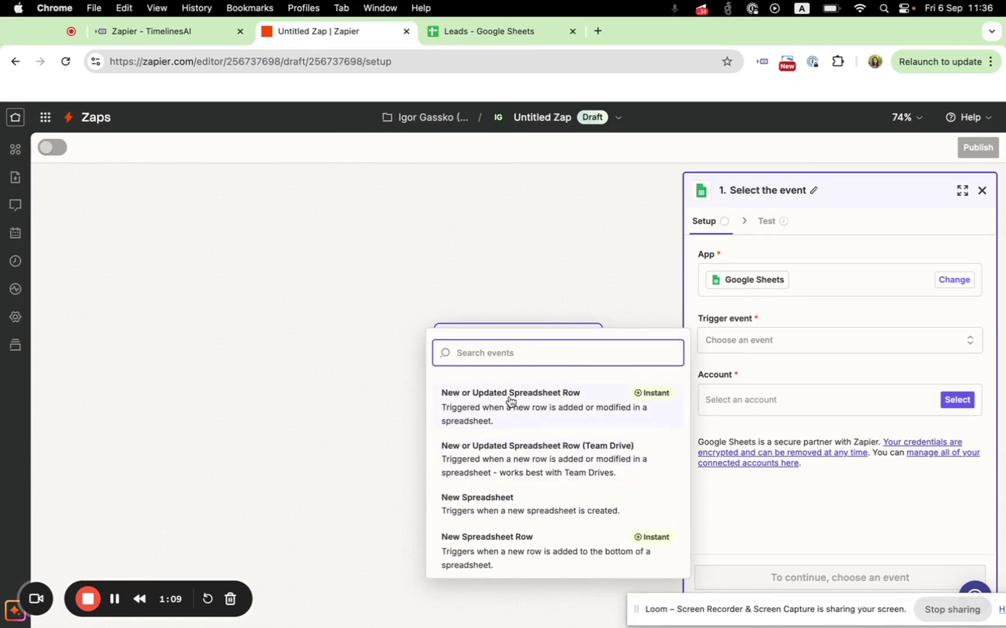
click(537, 404)
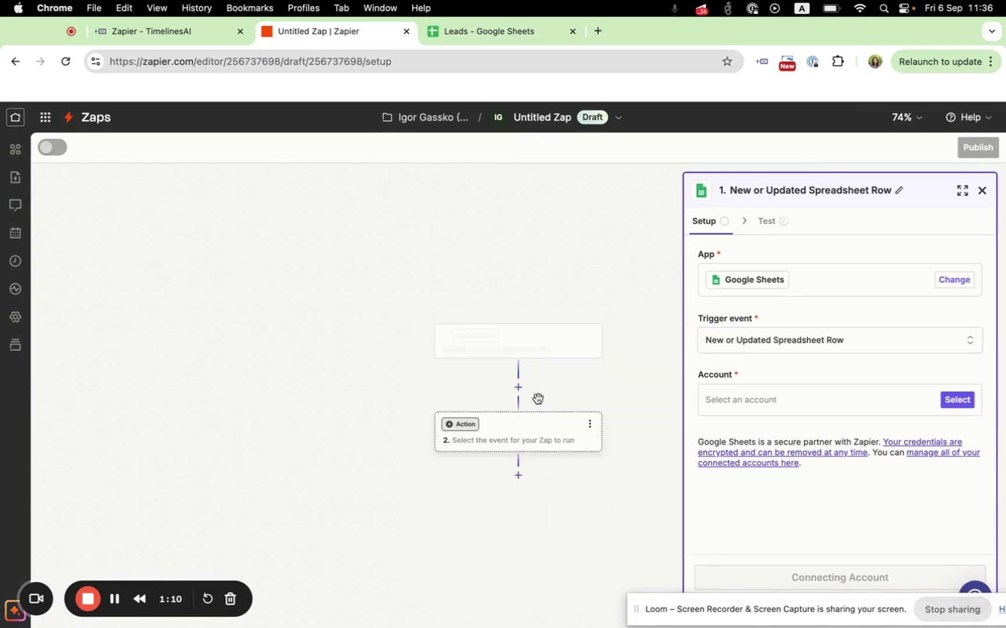
Step: Connect a new Google account to the trigger, allowing Zapier Drive and Sheets access
click(864, 405)
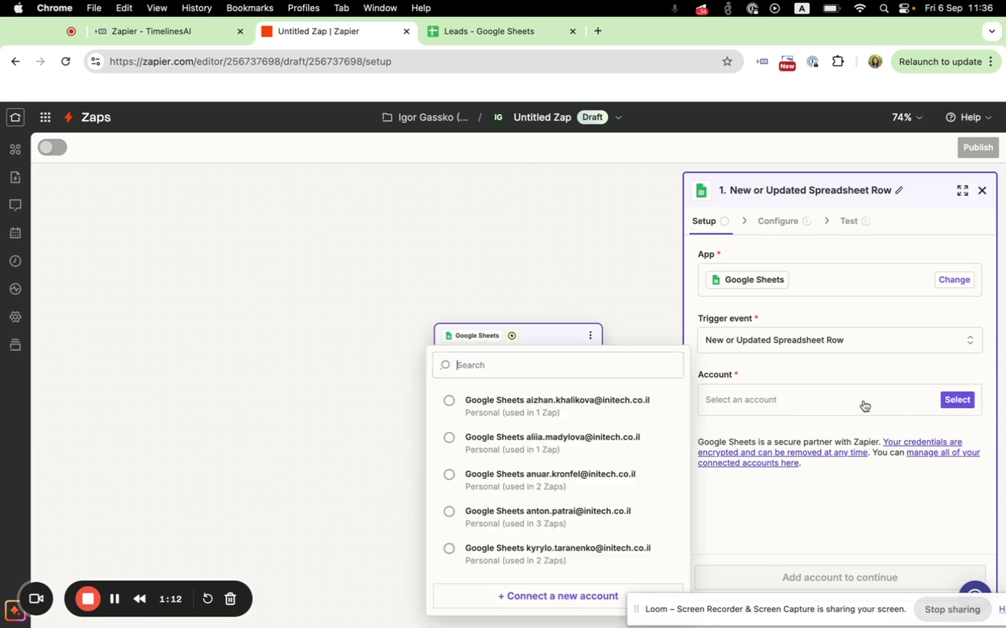
click(501, 599)
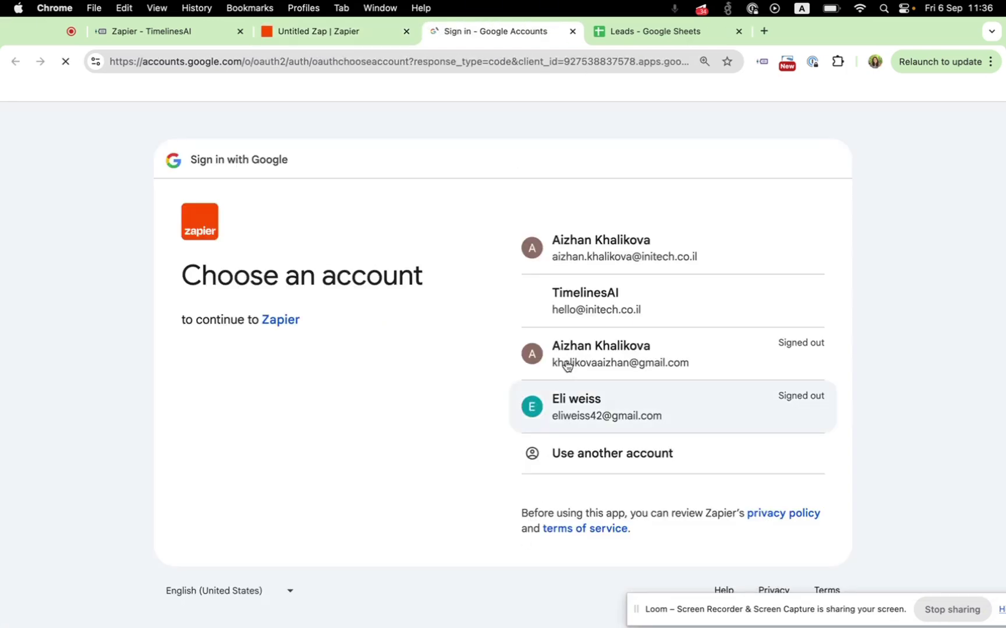
click(585, 257)
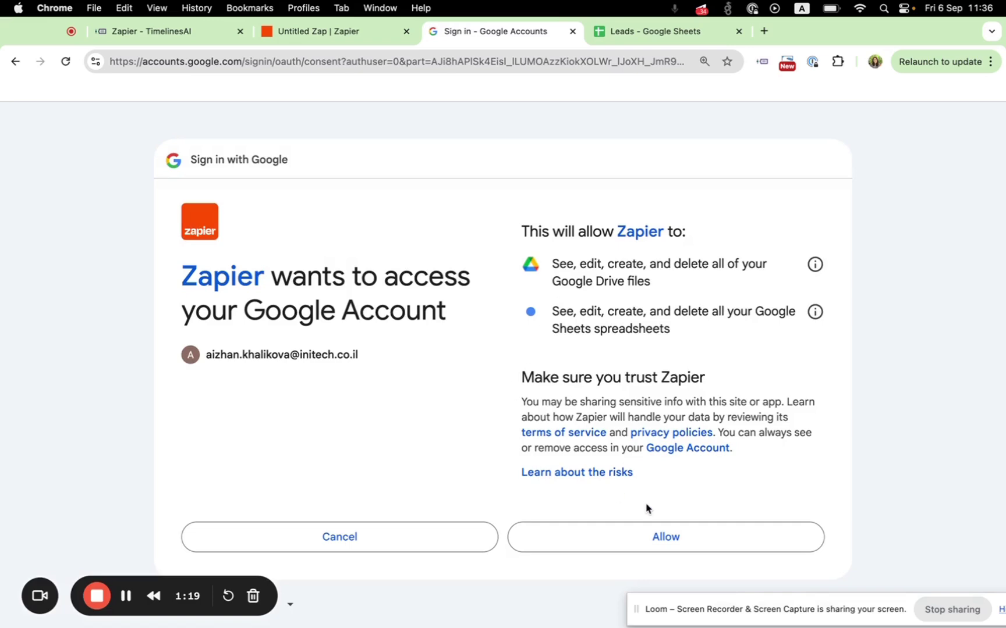
click(576, 541)
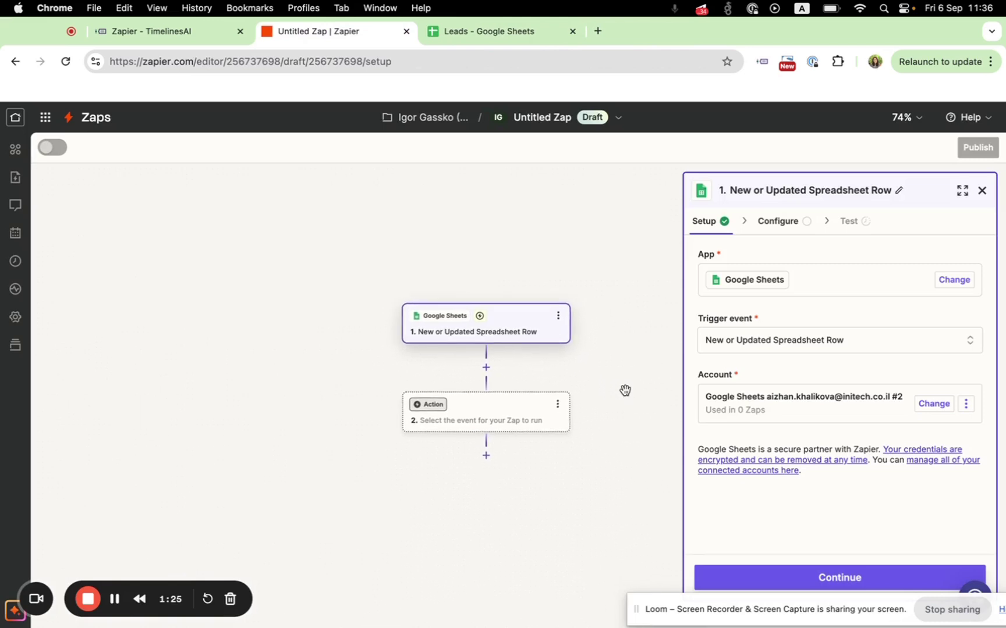
Step: Set the trigger to spreadsheet Leads, worksheet mass_sending_report_20240905T133045+0600, trigger column phone
click(830, 578)
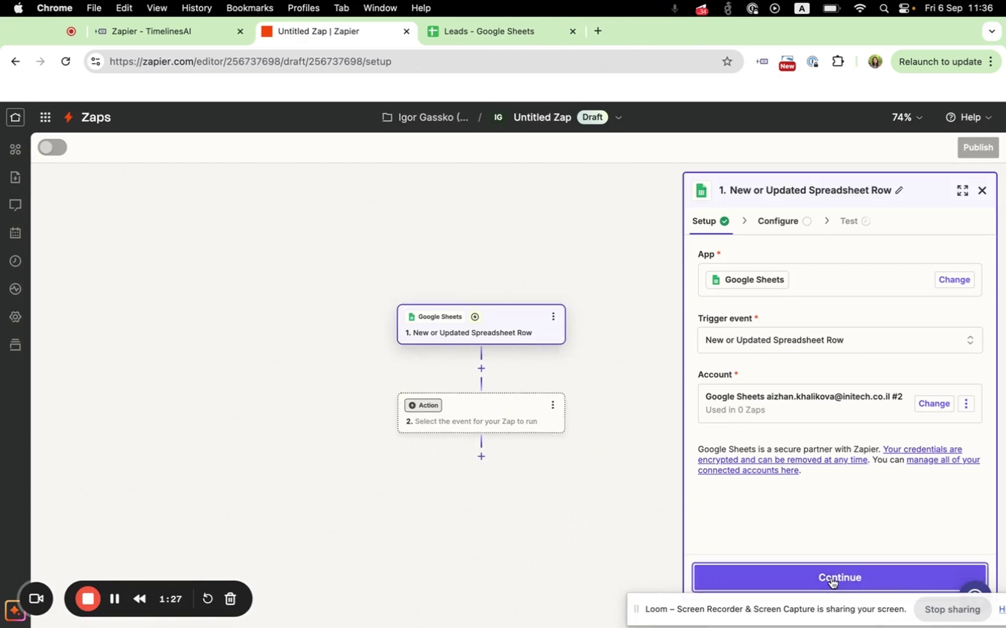
click(784, 345)
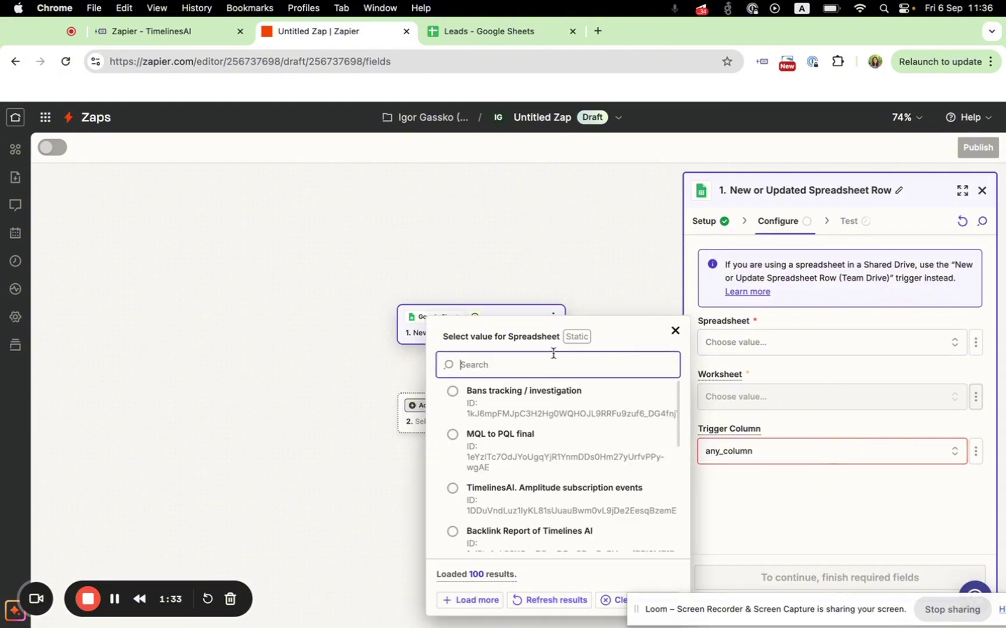
text(leads)
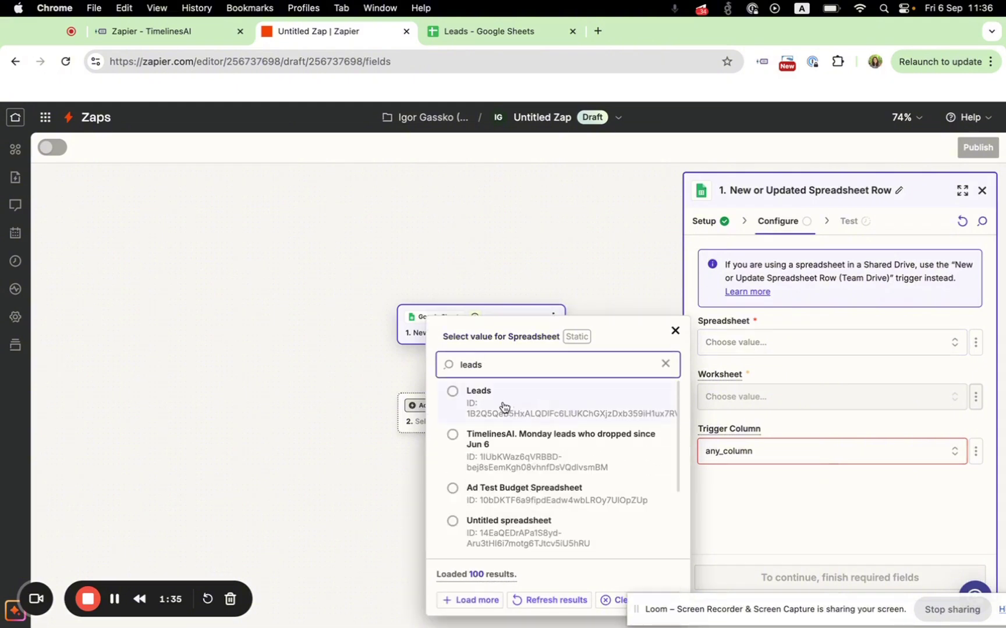
click(504, 408)
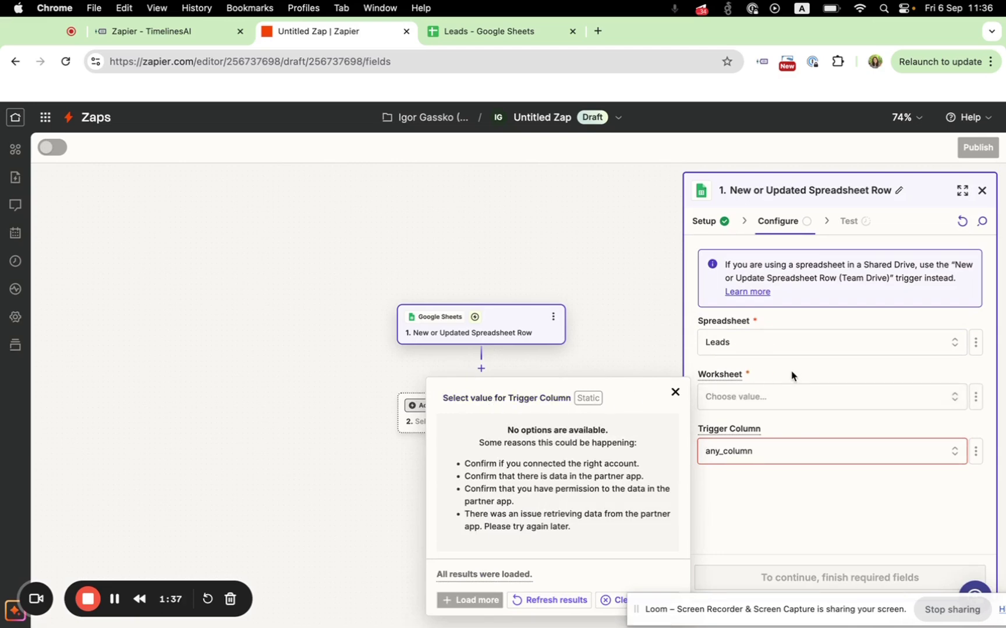
click(756, 398)
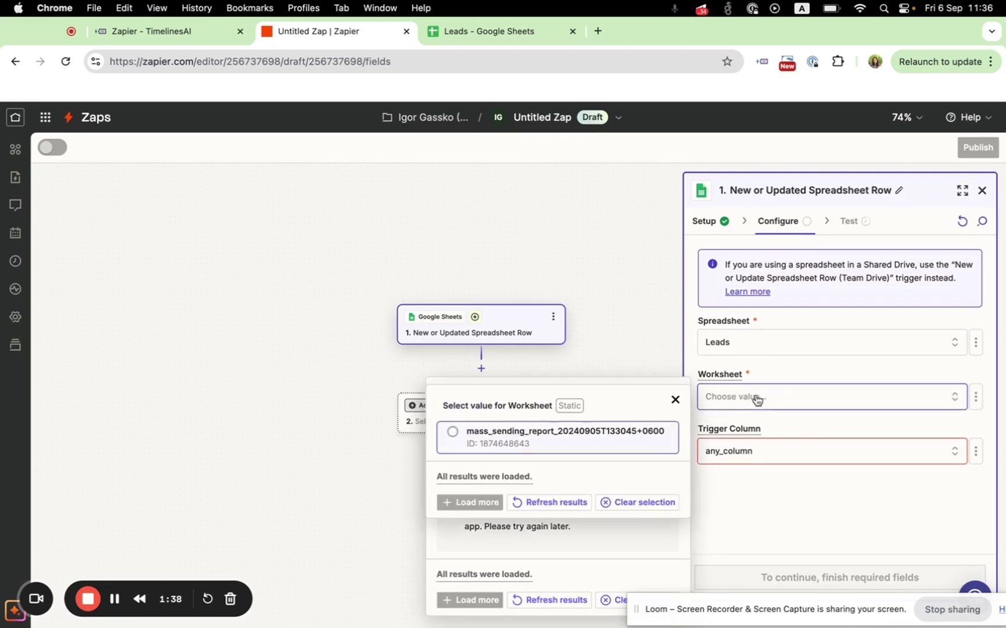
click(557, 442)
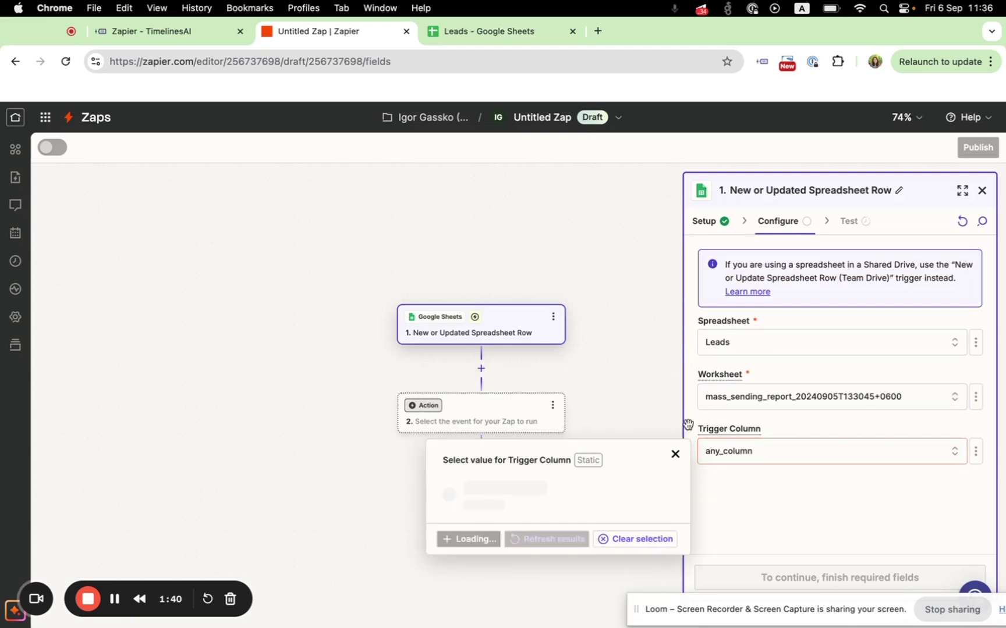
click(736, 462)
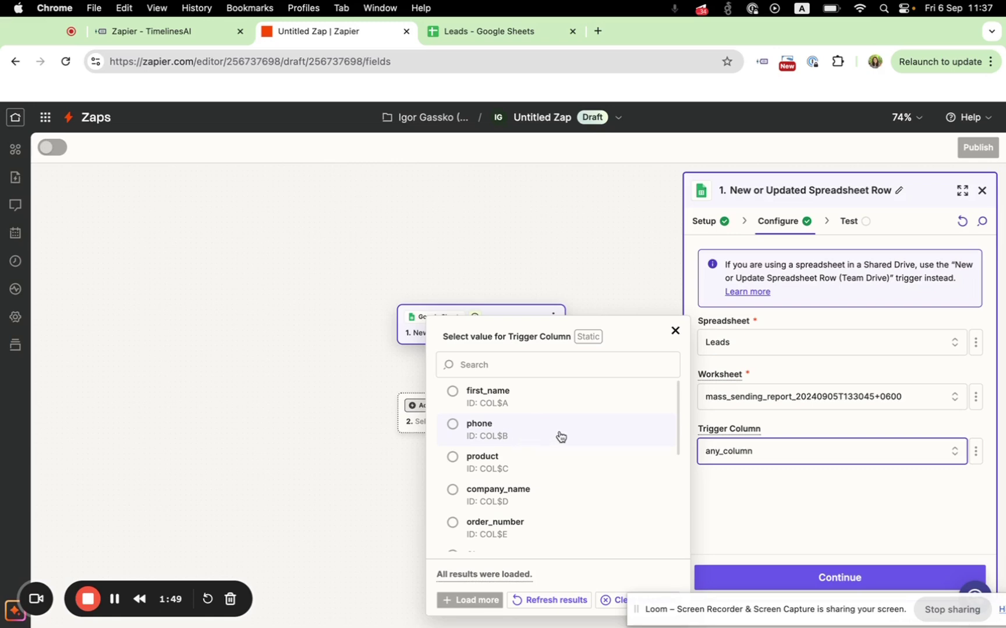
click(626, 440)
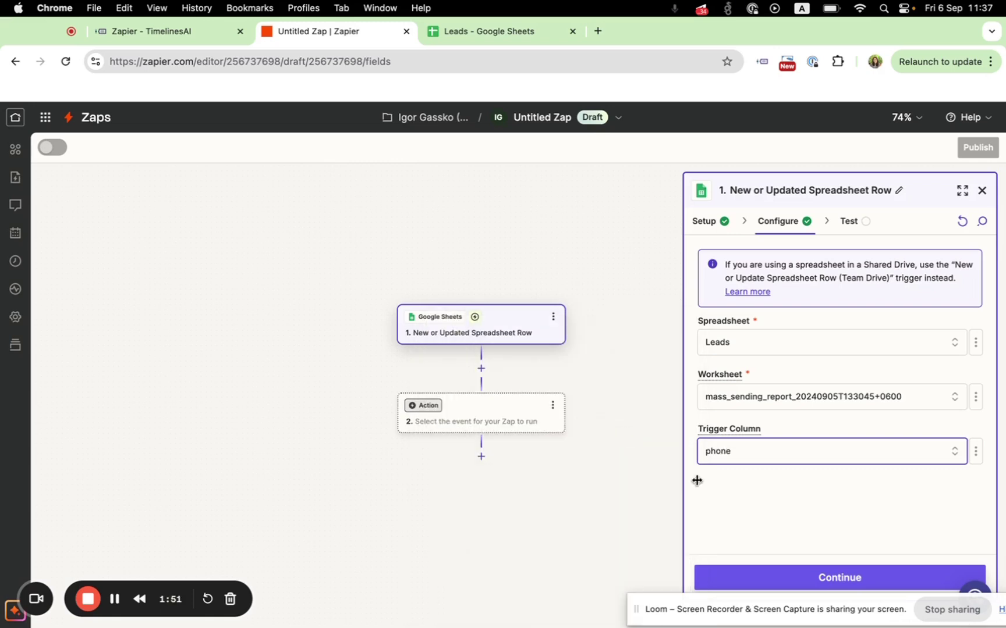
click(841, 578)
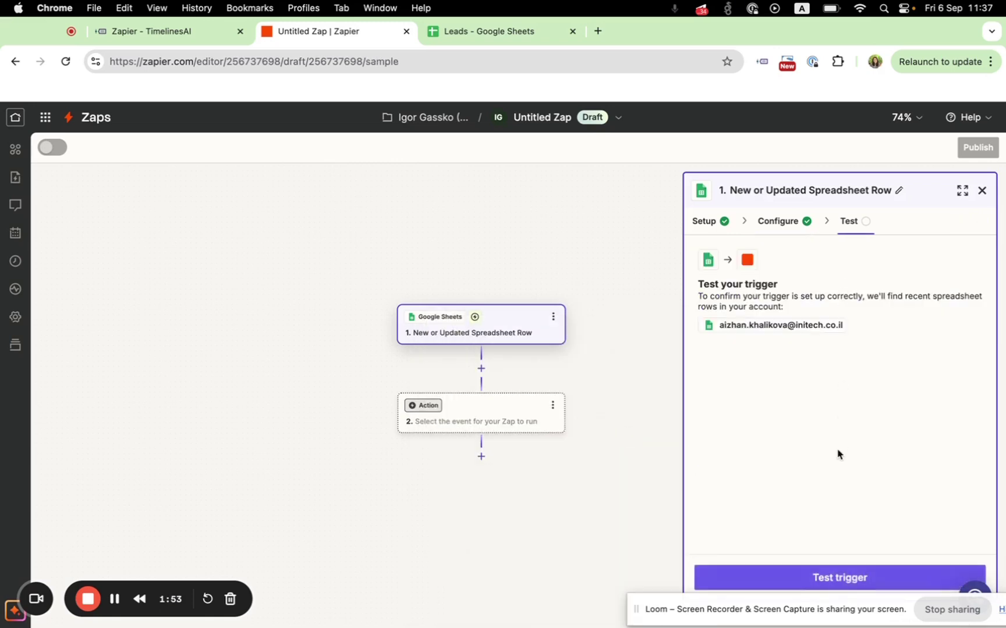
Step: Test the trigger and continue with Spreadsheet Row A as the sample record
click(820, 578)
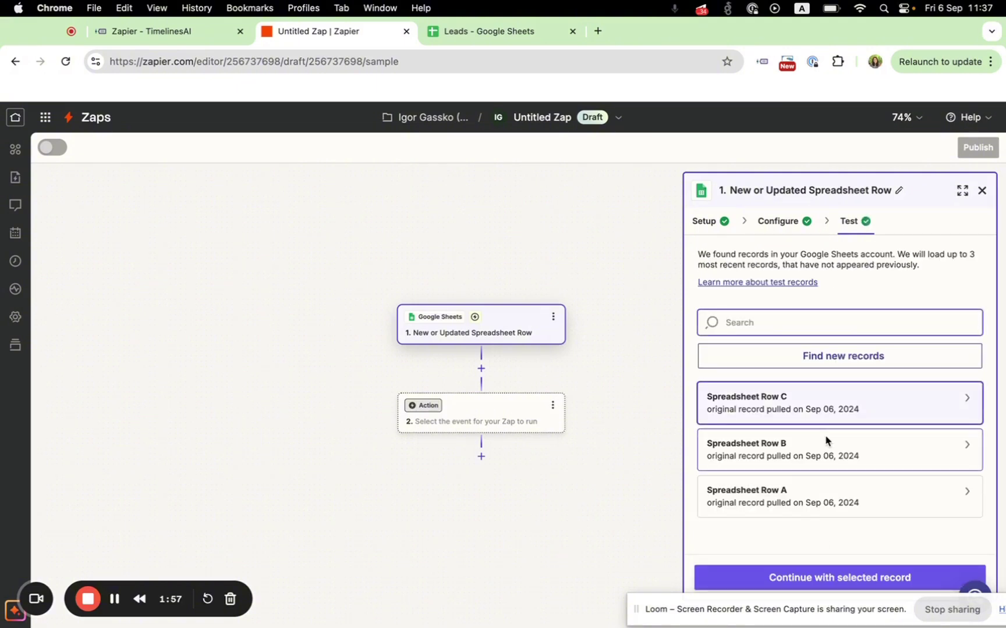
click(798, 507)
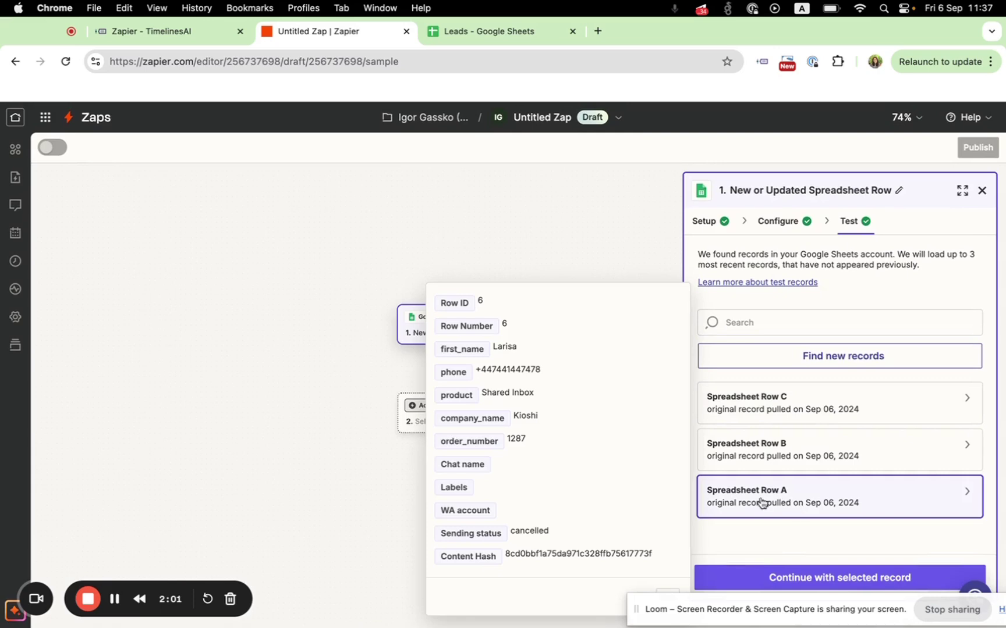
click(822, 579)
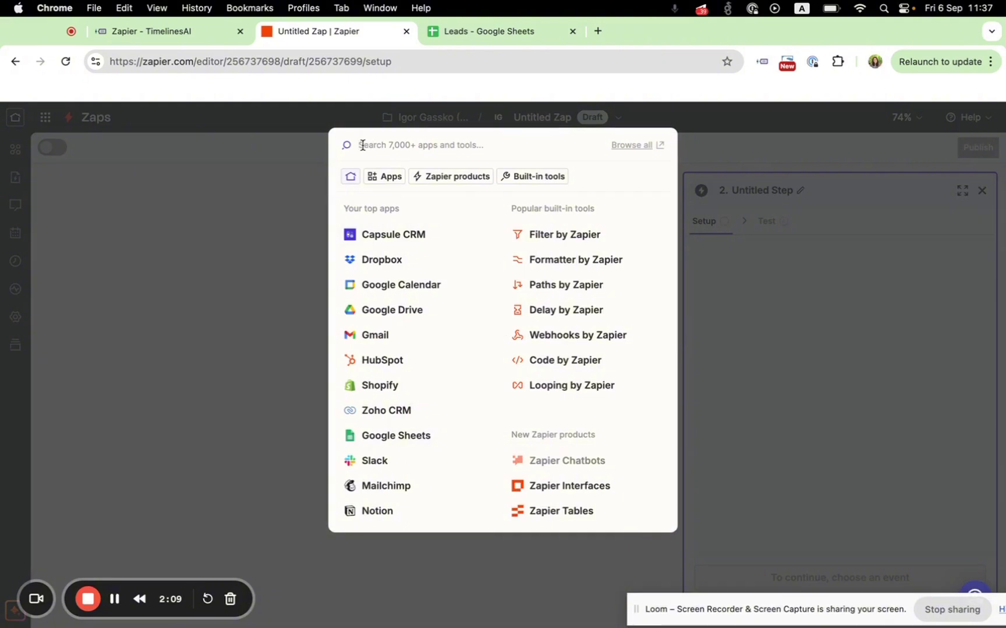
Step: Make step 2 the TimelinesAI 'Send Message to New Chat' action
text(Timel)
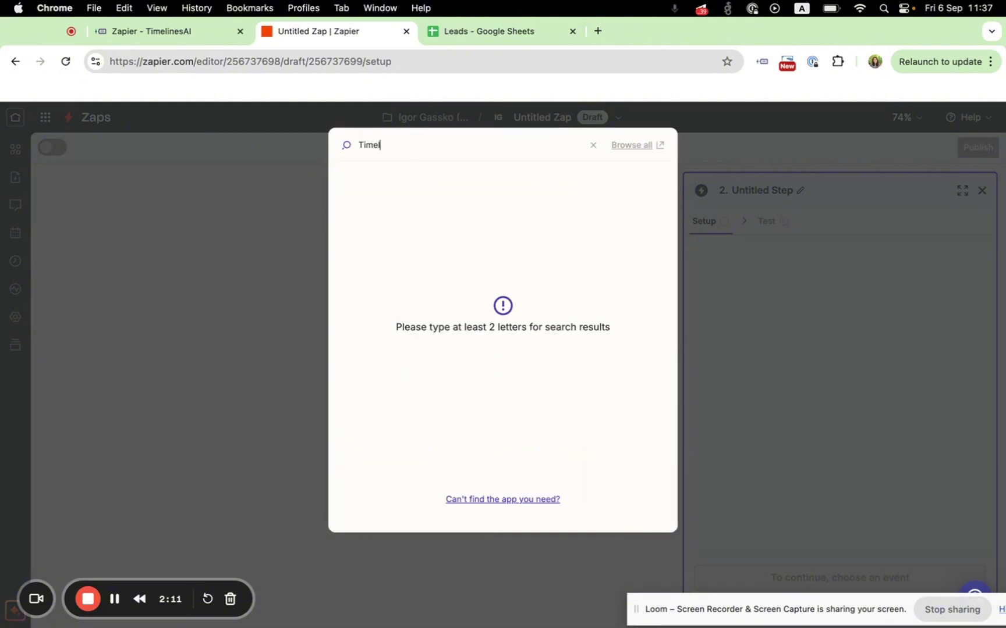
text(in)
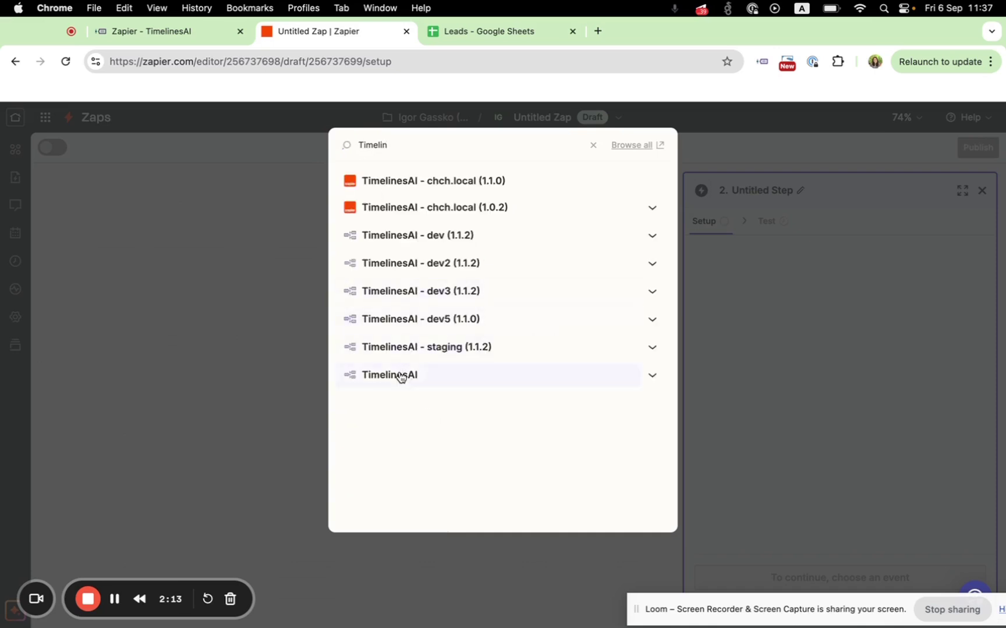
click(401, 377)
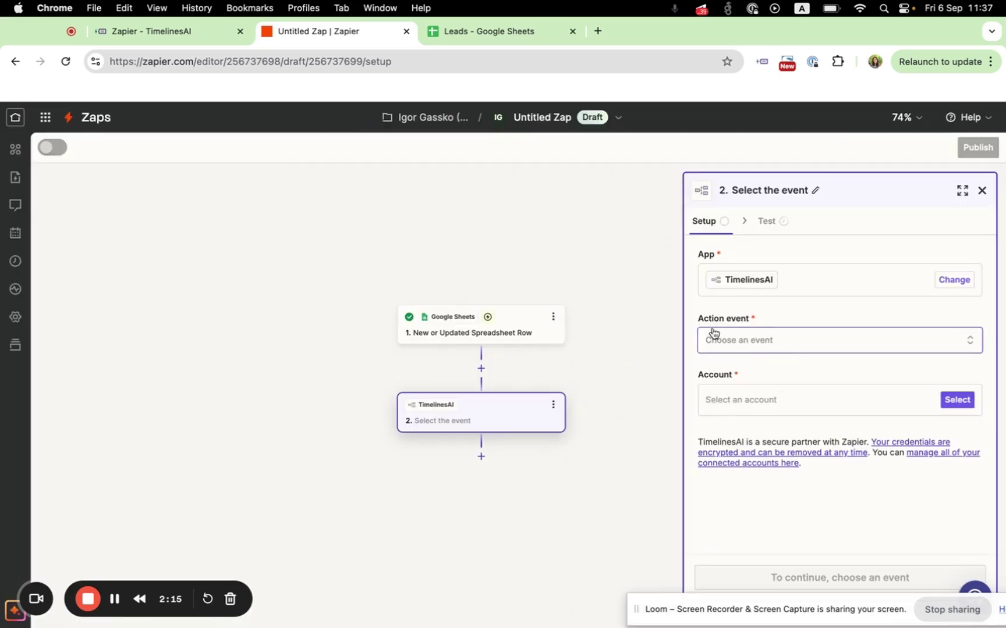
click(743, 341)
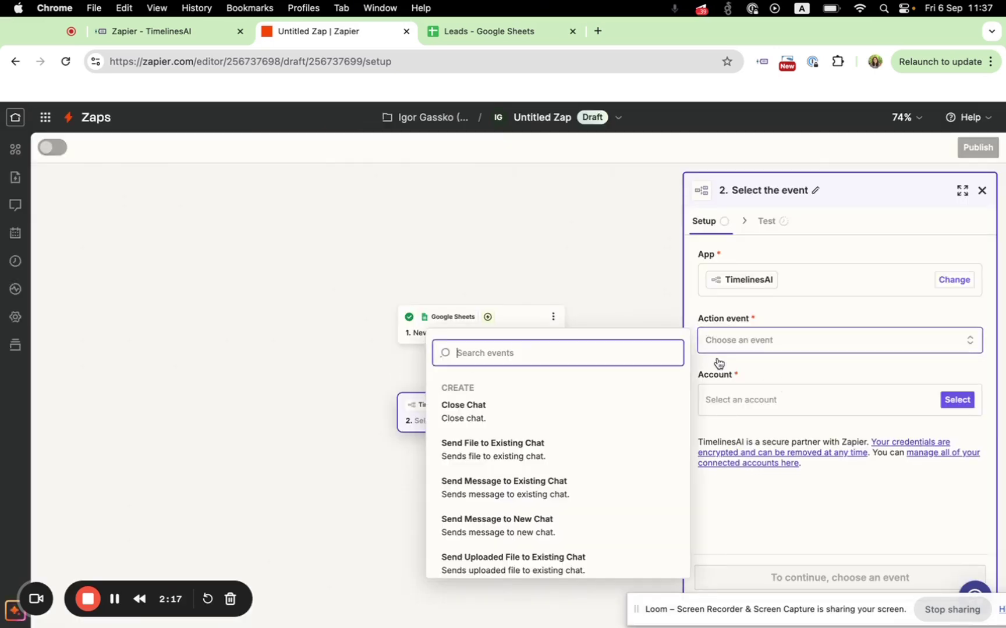
scroll(529, 527, down, 2)
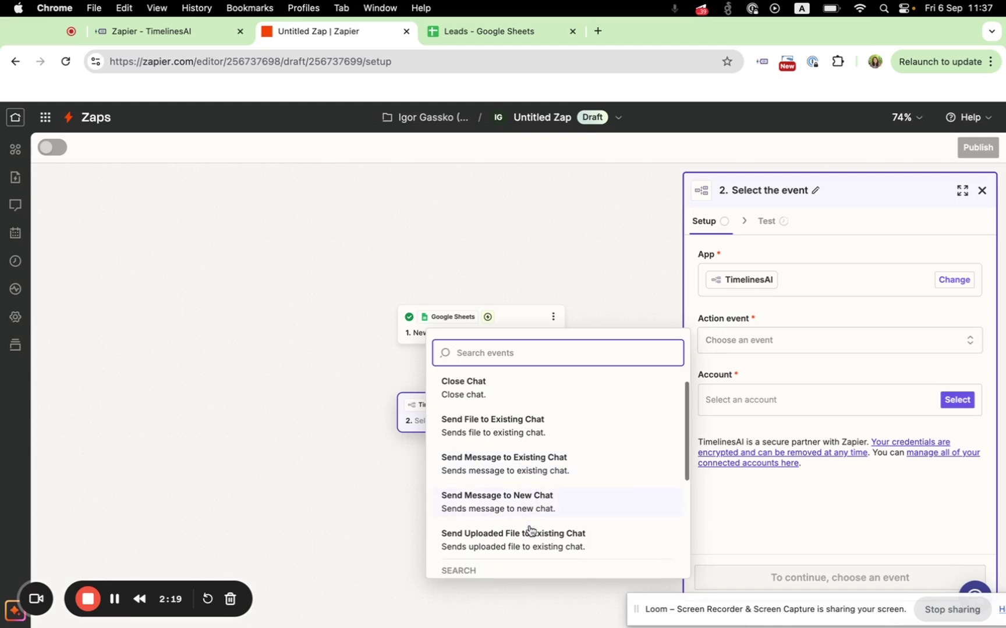
click(523, 493)
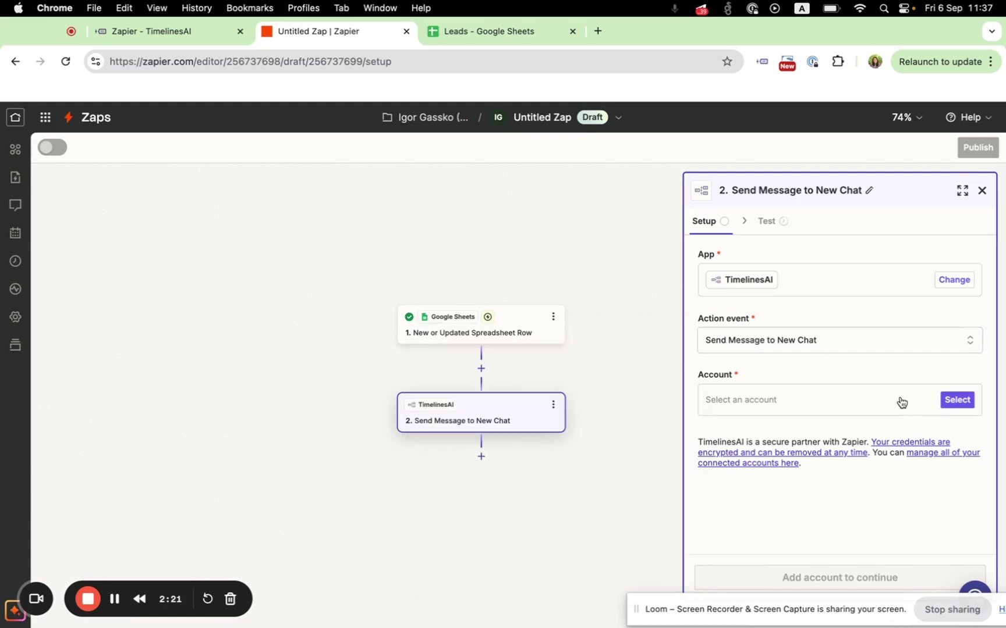
Step: Copy the TimelinesAI API token again and begin connecting a new TimelinesAI account
click(861, 405)
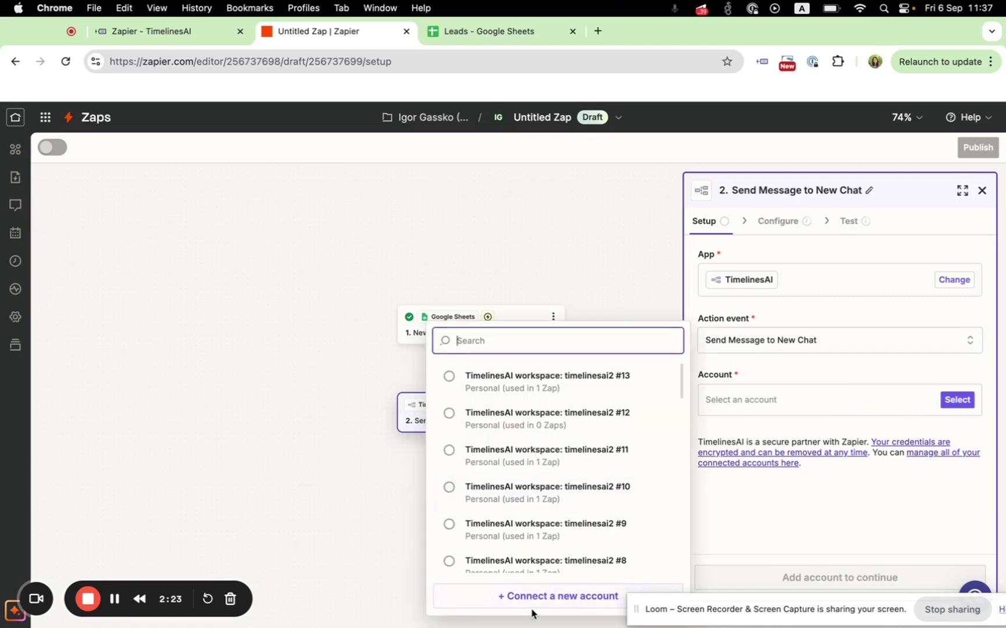
click(158, 34)
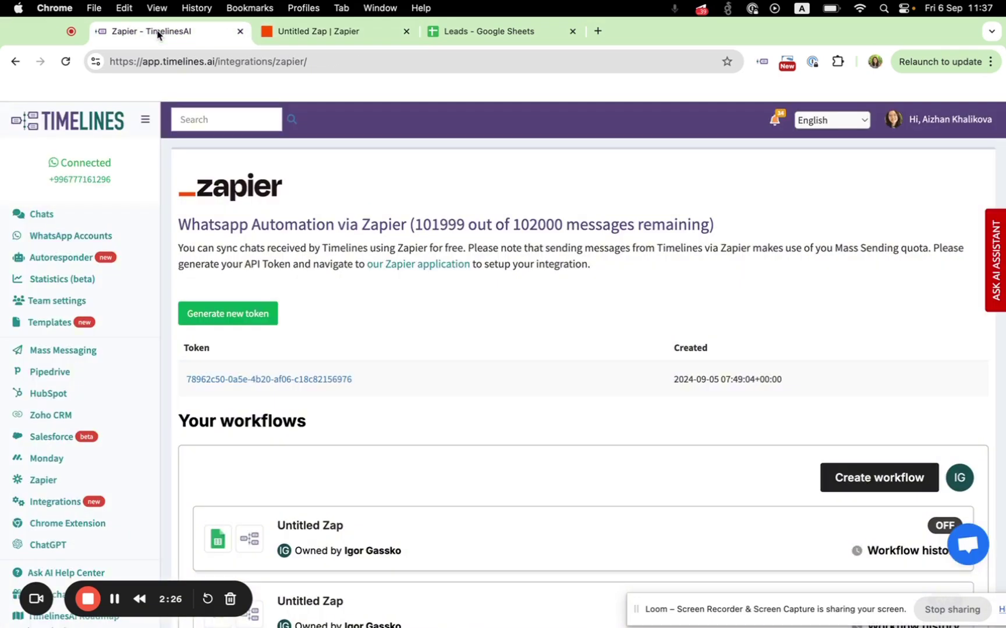
click(238, 383)
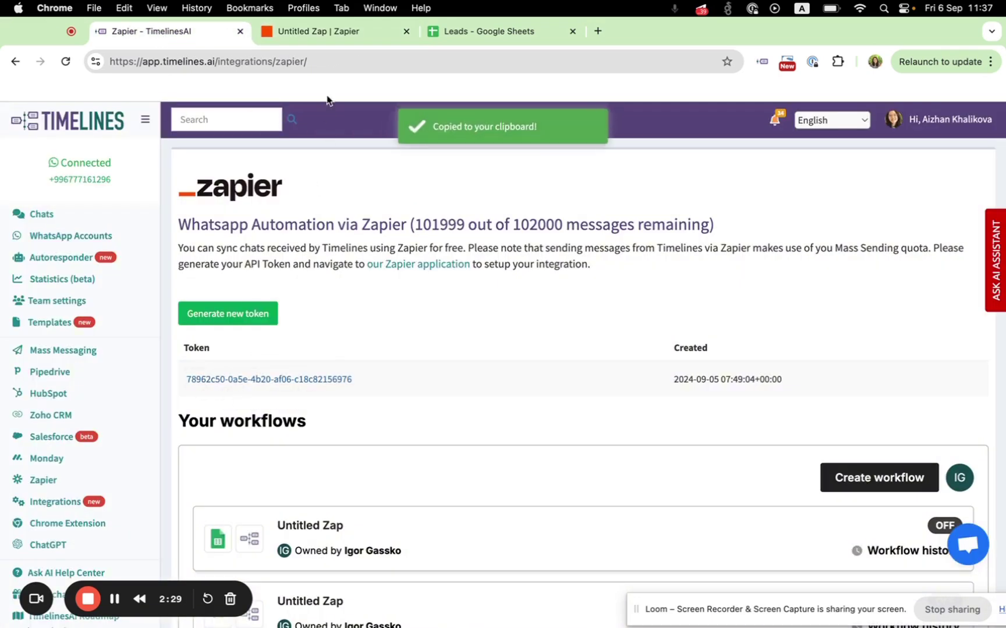
click(337, 32)
click(550, 597)
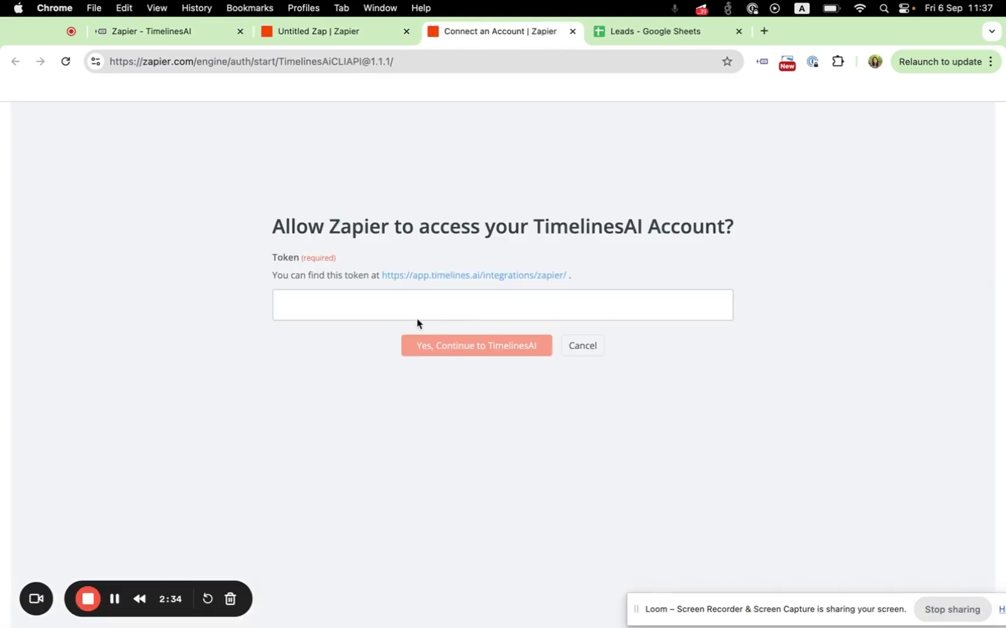
Step: Paste the copied API token into the Token field and authorise the TimelinesAI connection
click(399, 306)
key(super+v)
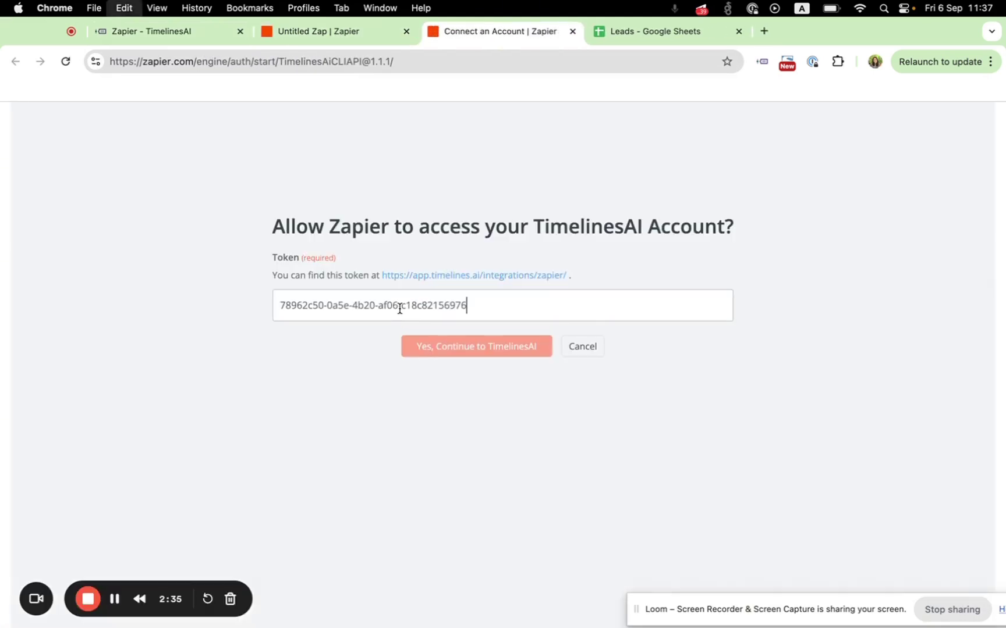
click(489, 354)
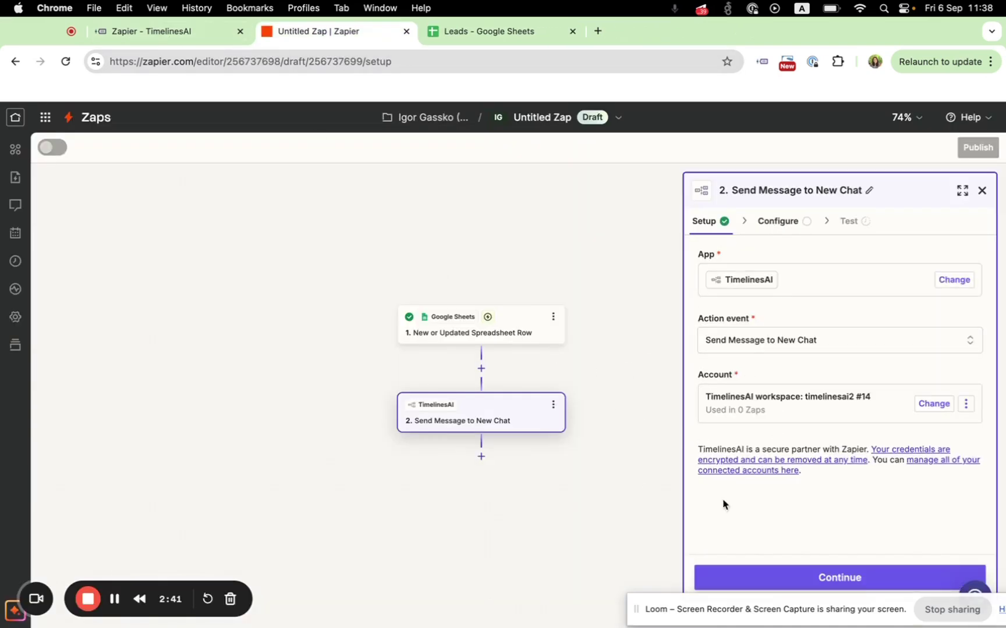
Step: Choose TimelinesAI Support as the sending WhatsApp account
click(790, 575)
click(745, 275)
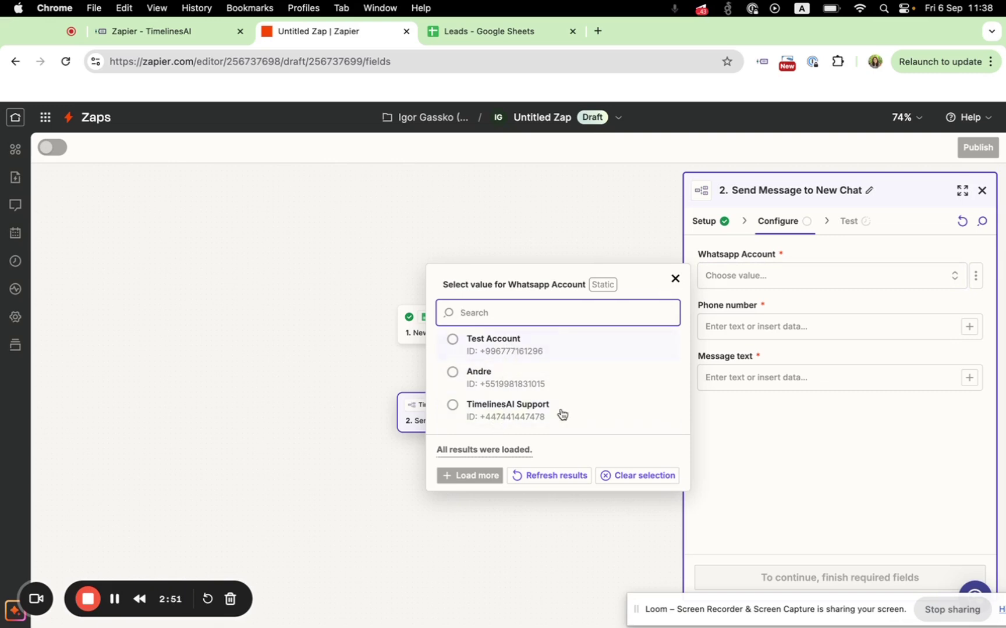
click(491, 412)
Step: Map Phone number to the sheet's phone field and start the message with 'H'
click(738, 326)
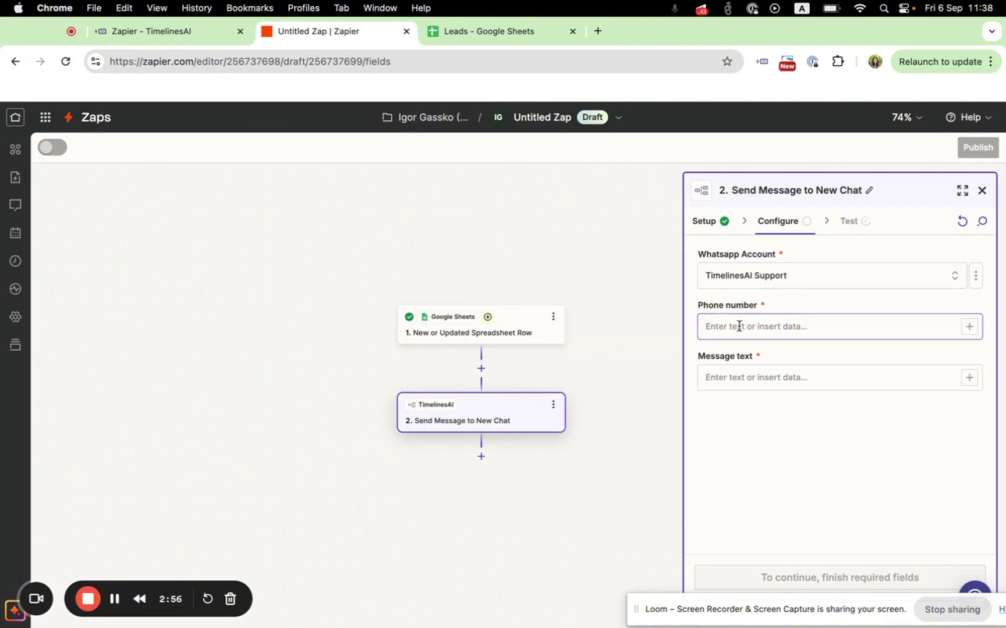
click(969, 327)
click(516, 395)
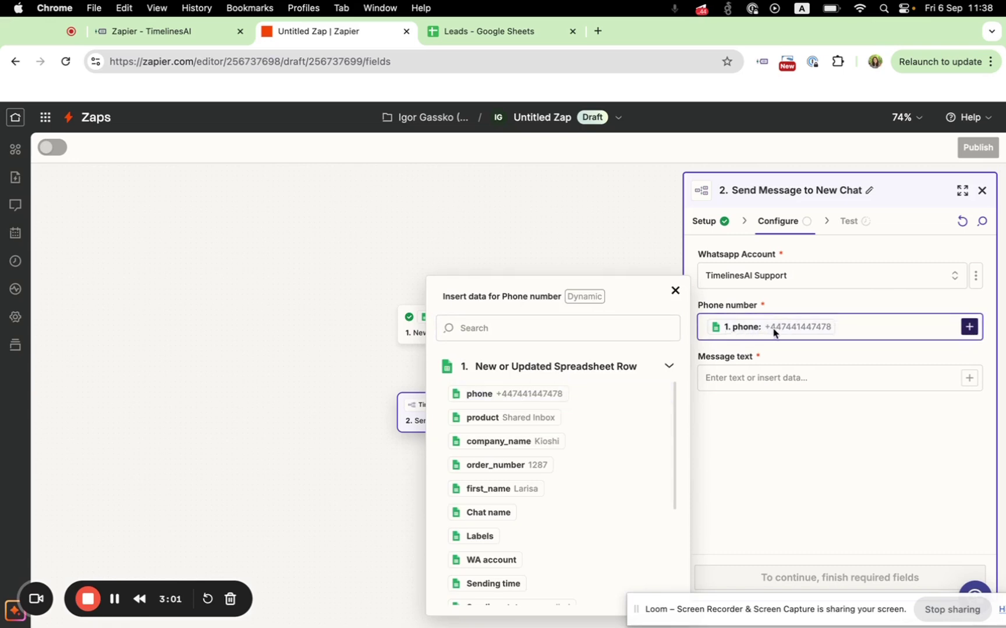
click(731, 378)
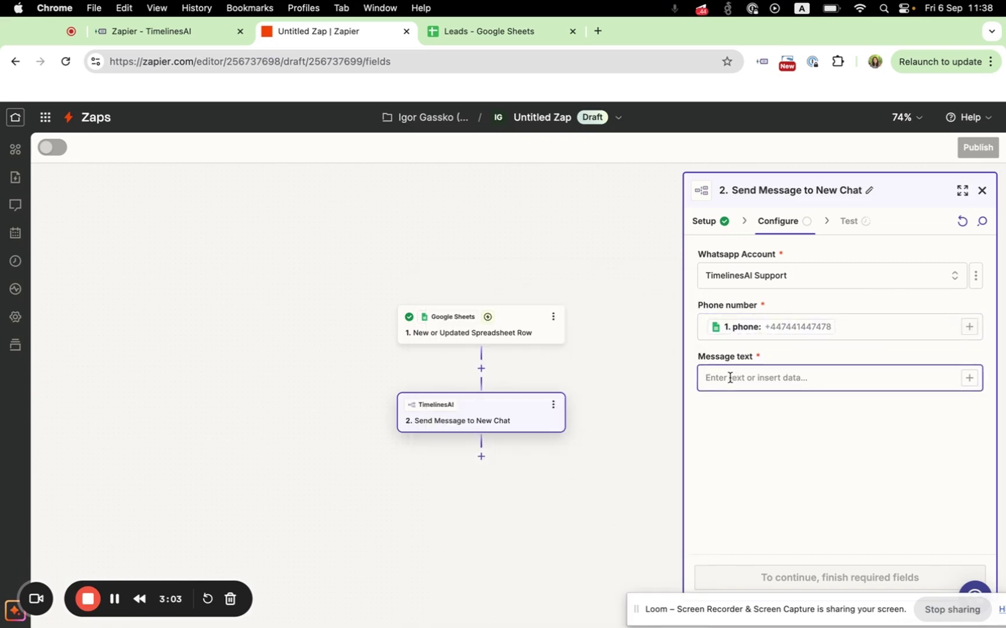
text(Hello)
Step: Complete the message as 'Hello [first_name]! Welcome to TimelinesAI! How can I help you?'
click(969, 379)
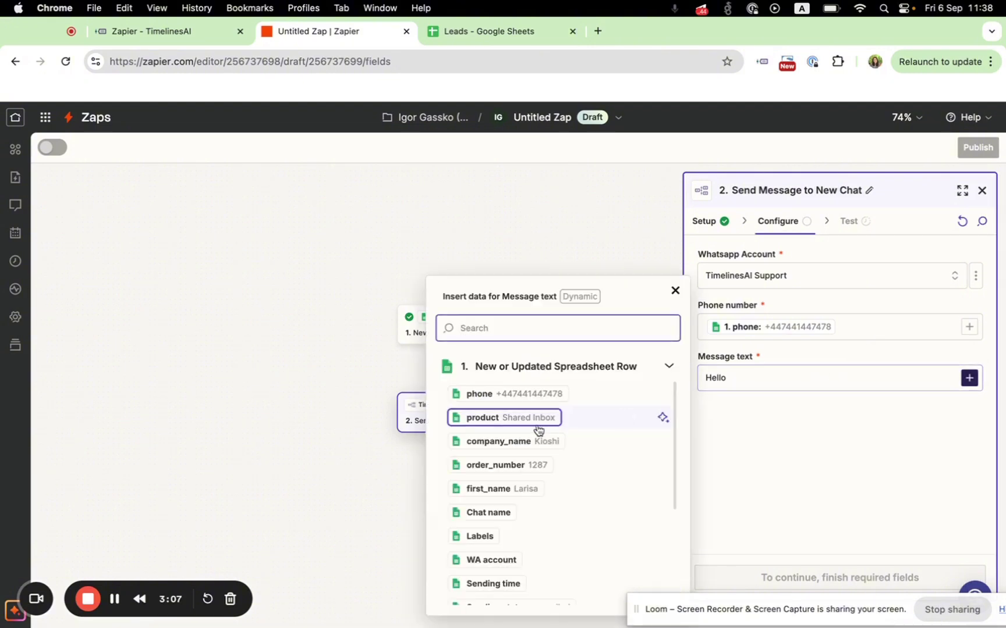
click(541, 489)
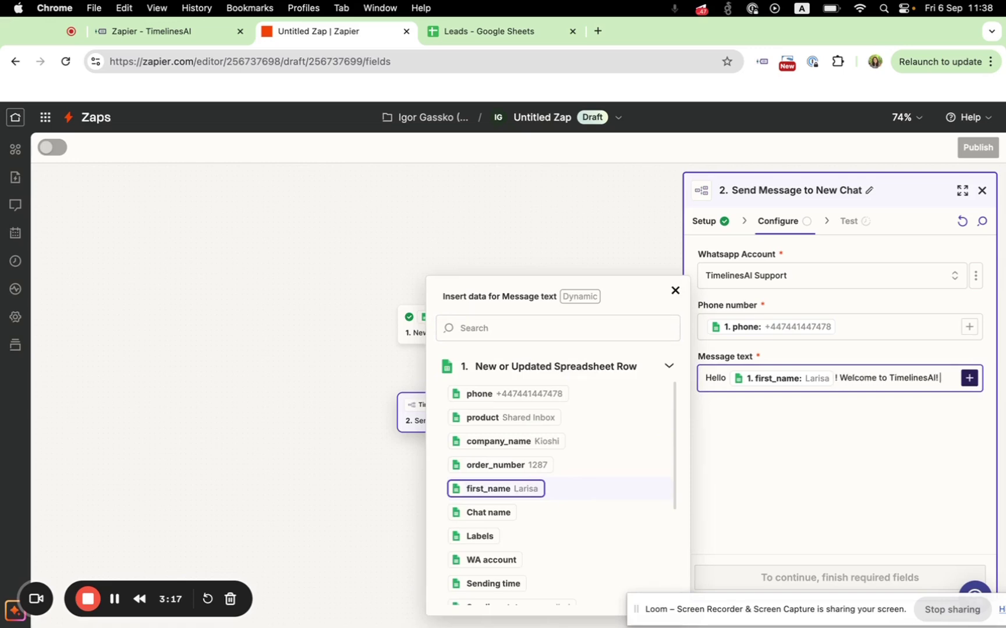
text(can I help you?)
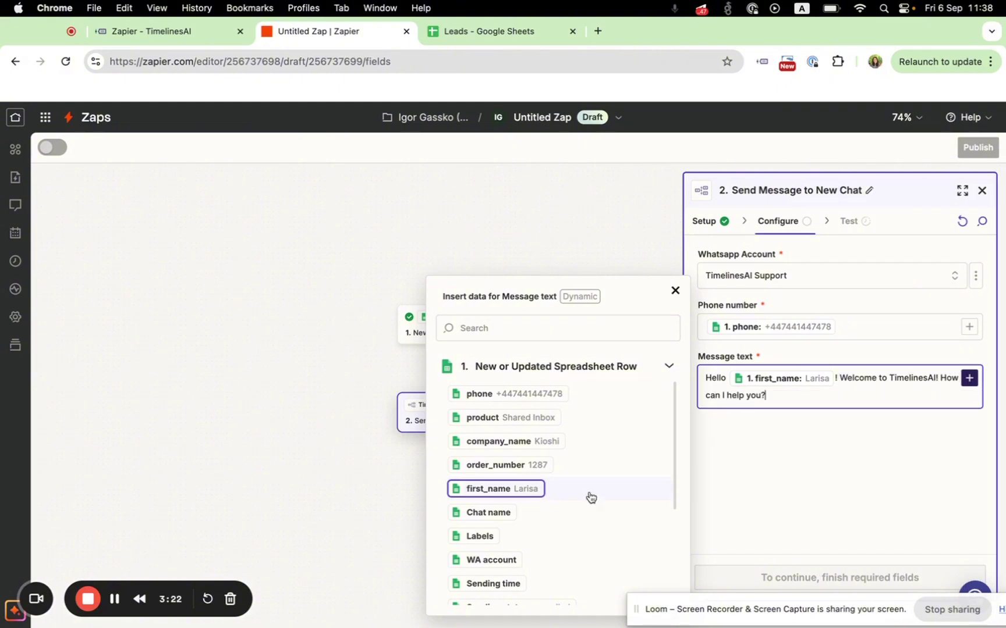
click(781, 476)
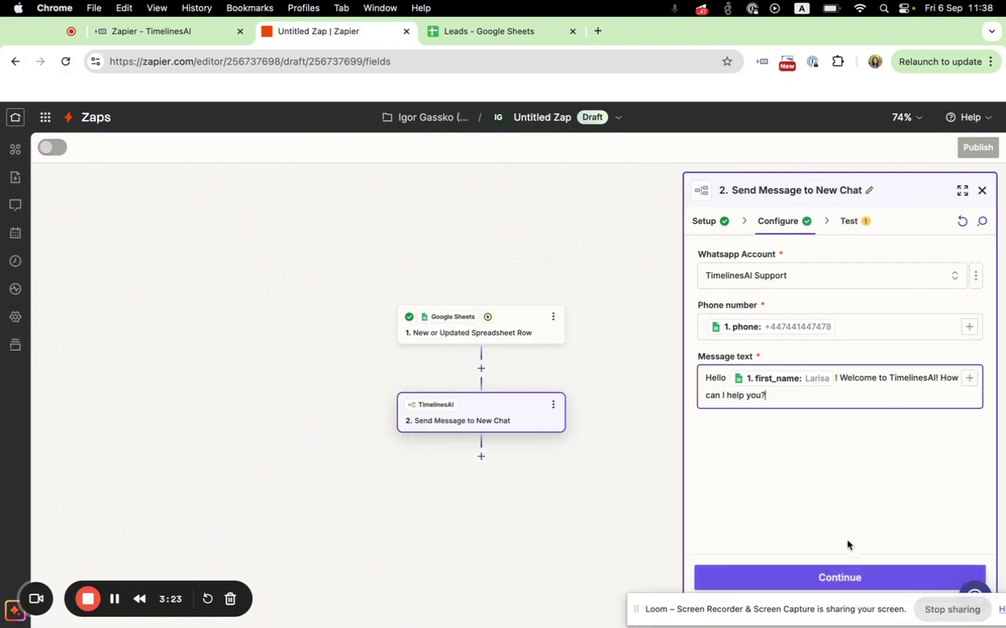
Step: Run the step test so TimelinesAI sends the personalised WhatsApp test message to a new chat
click(824, 578)
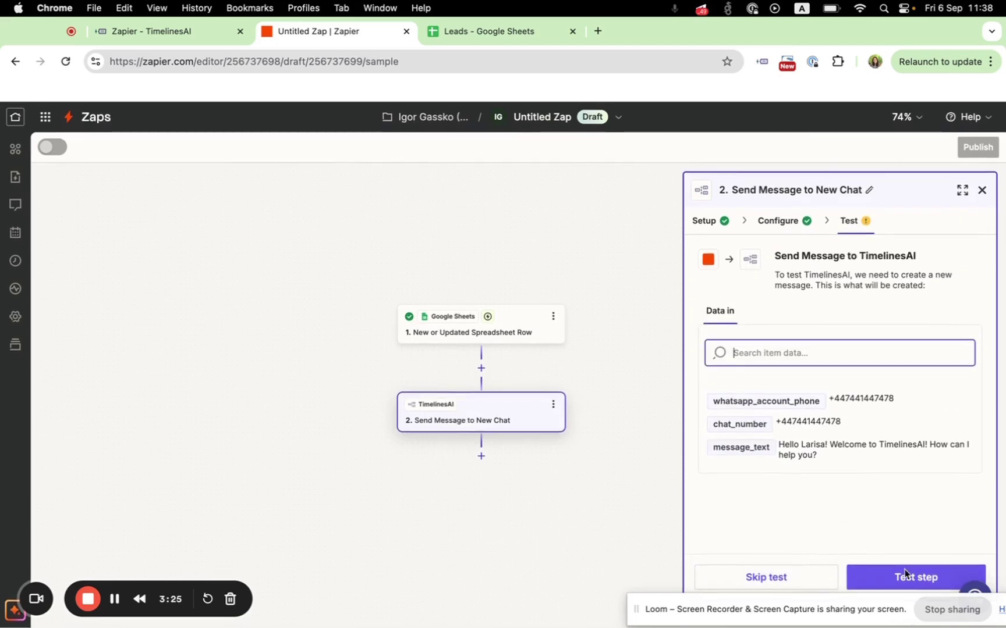
click(917, 582)
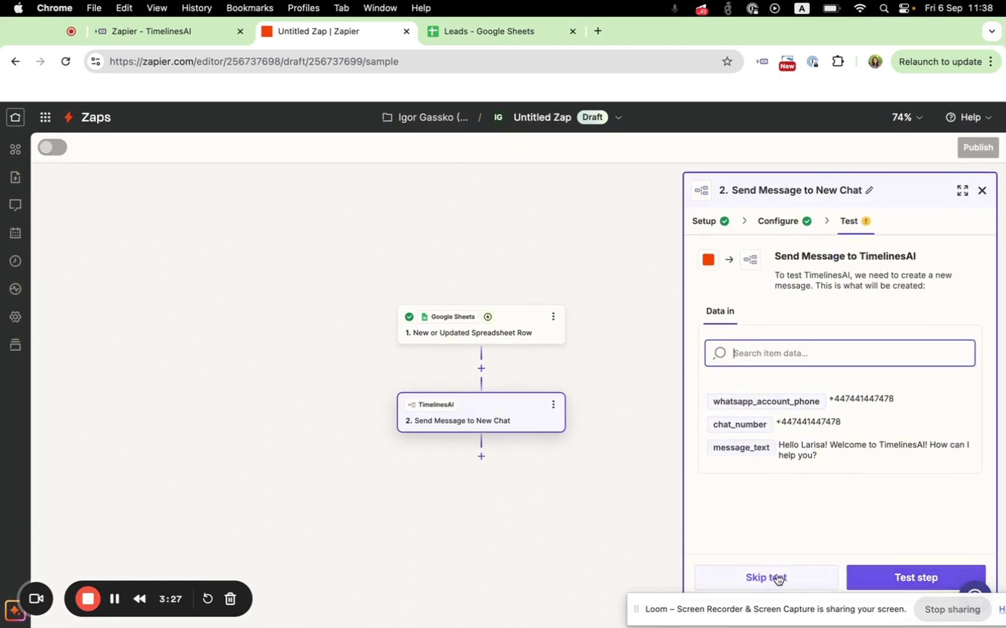
click(896, 578)
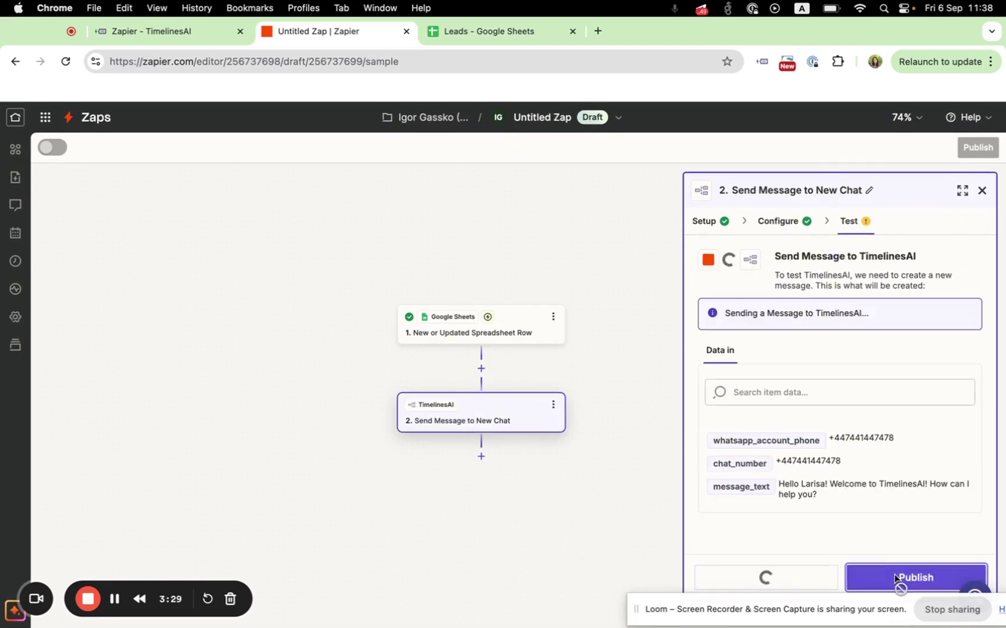